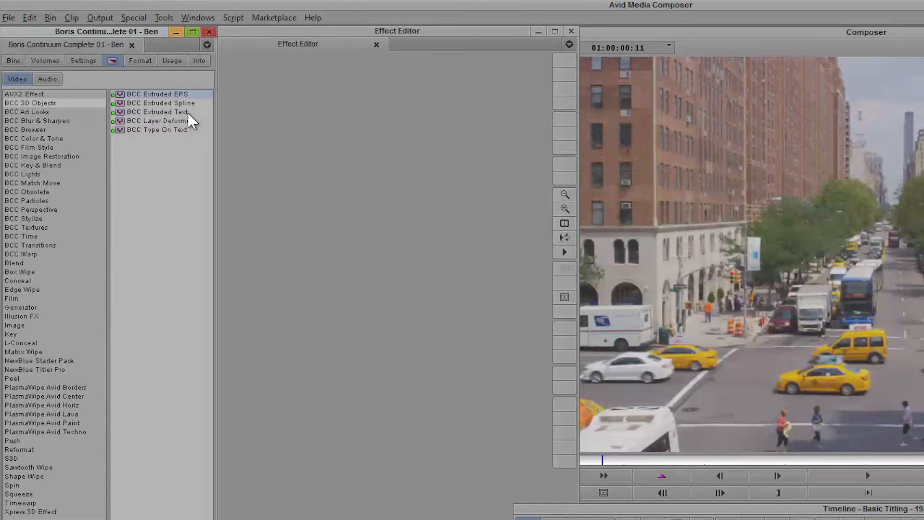
Step: Apply the BCC Extruded Text effect to the V2 track above the clip and trim it to end at 01:00:02:00
click(187, 113)
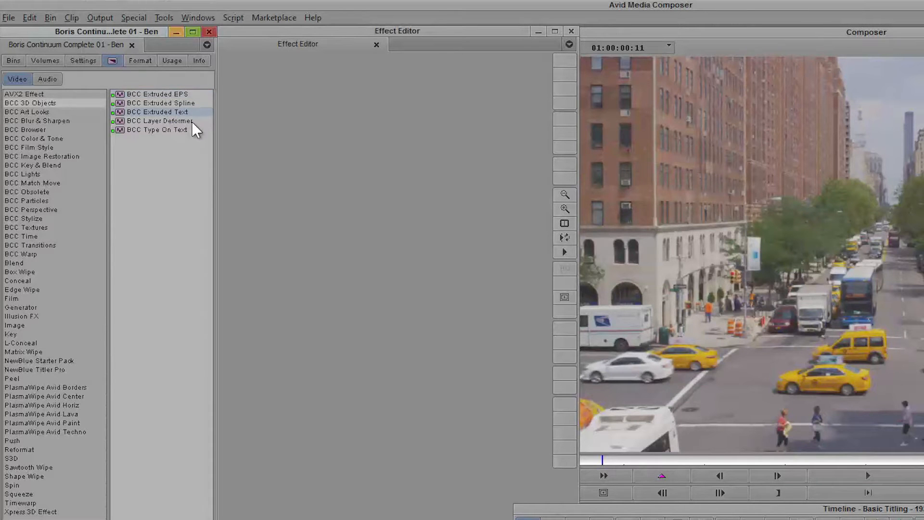
drag(187, 112, 460, 419)
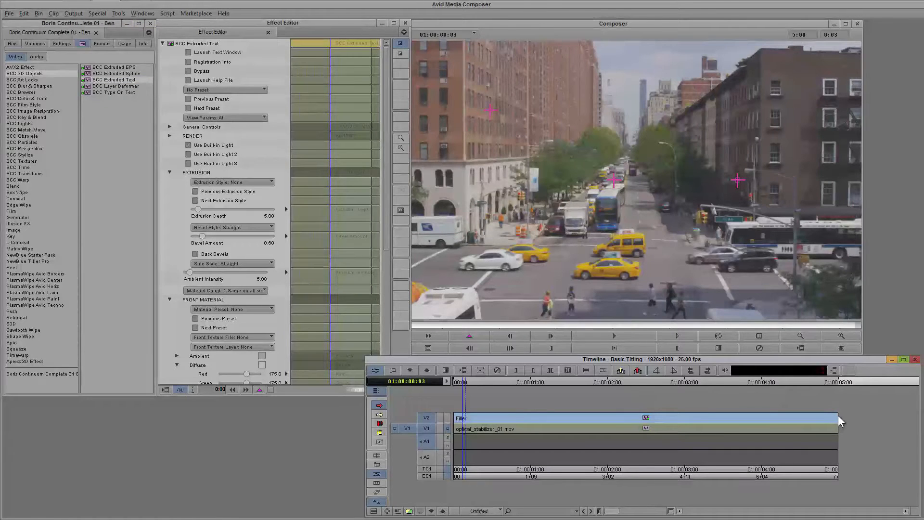
drag(835, 417, 606, 419)
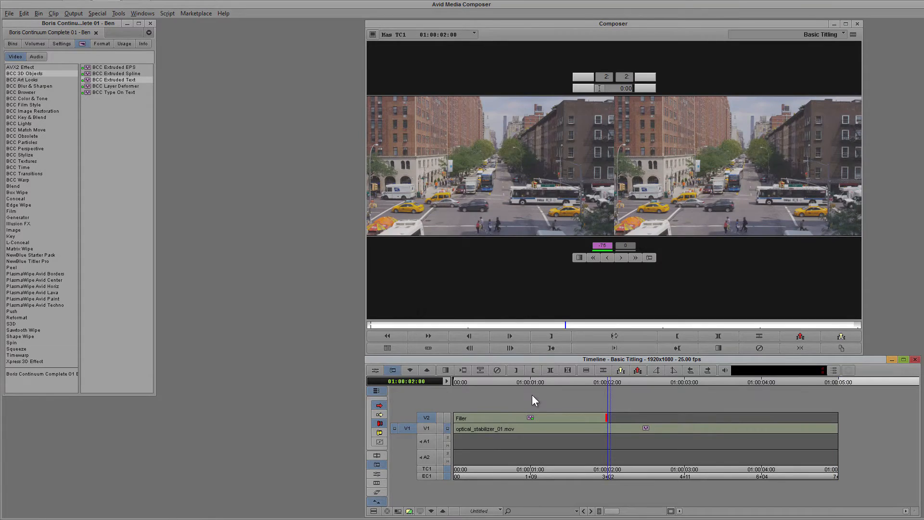
Step: Monitor the V2 track from the sequence start and open the extruded text effect's text entry window
drag(458, 384, 437, 385)
click(447, 417)
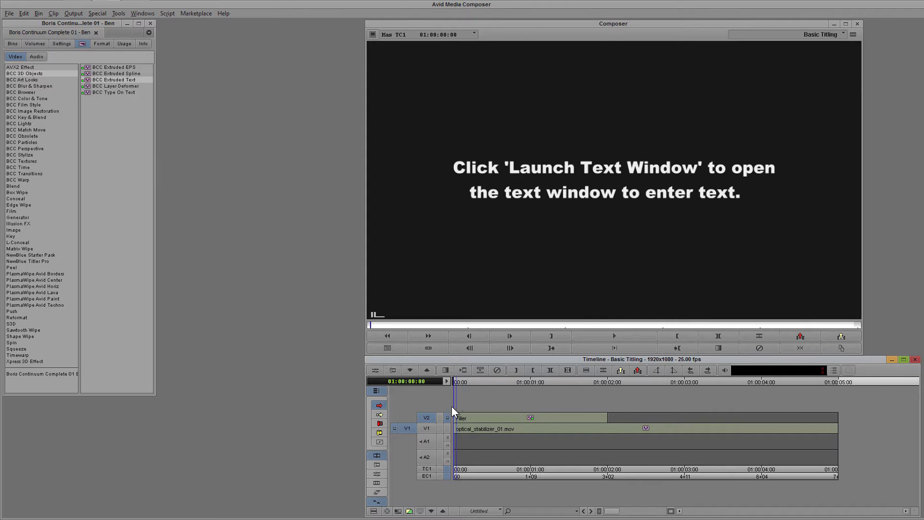
click(377, 473)
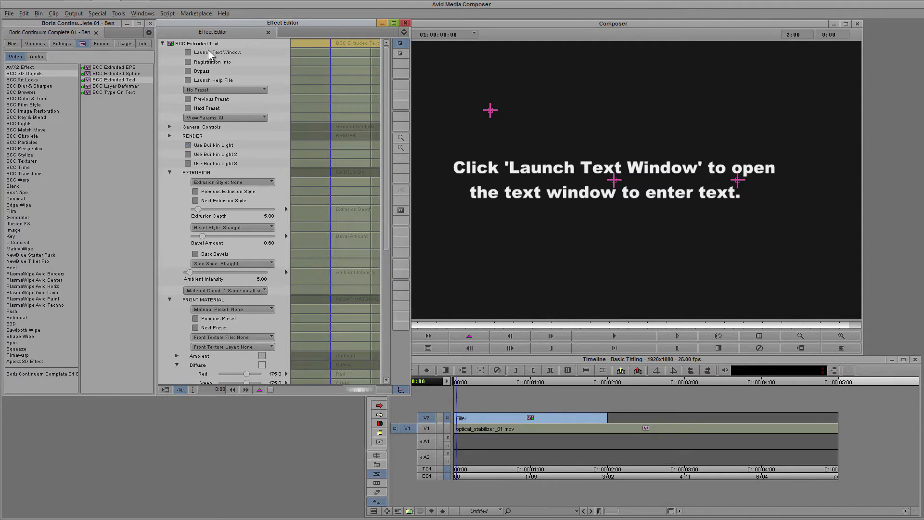
click(189, 52)
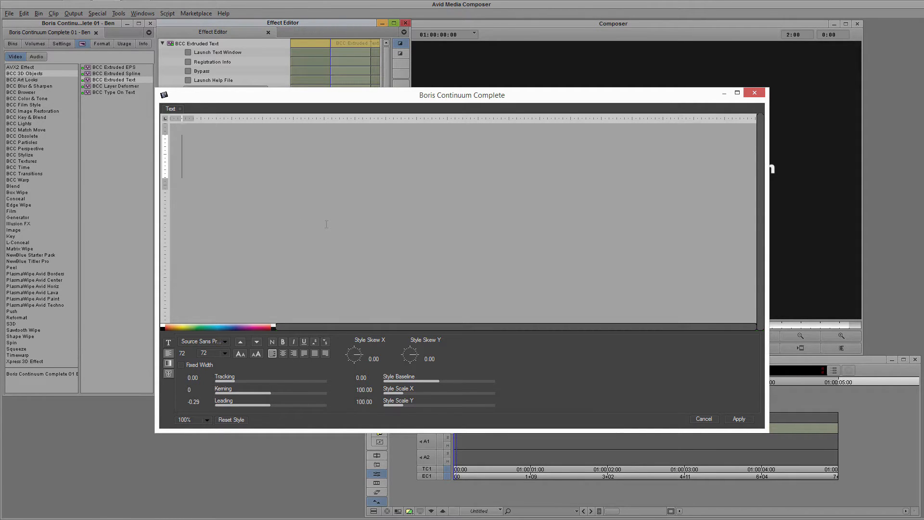
Step: Enter "3D TEXT" as the title, set its font to Source Sans Pro Black, and apply it to the effect
text(3D)
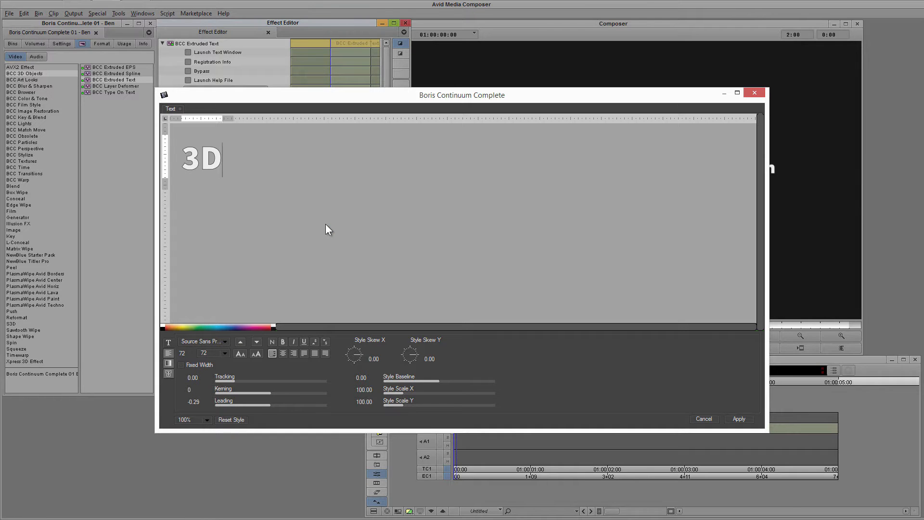
text( TEXT)
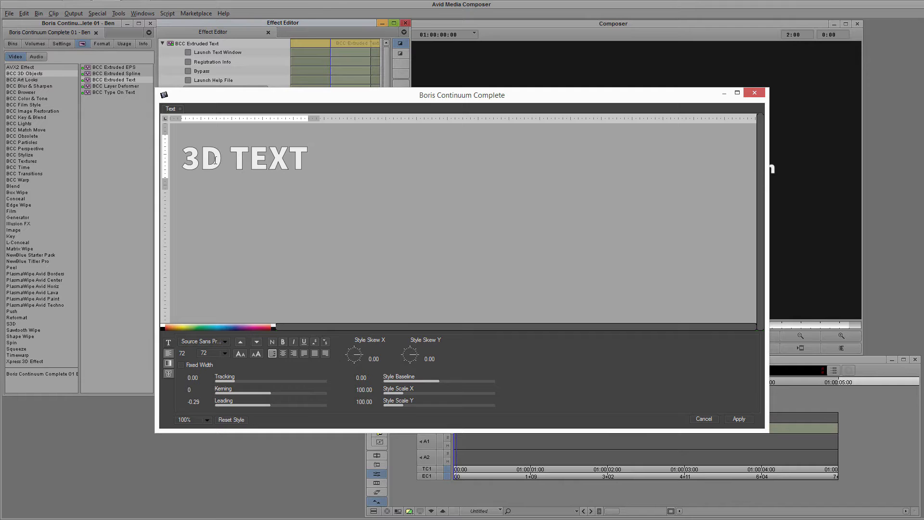
key(ctrl+a)
click(224, 339)
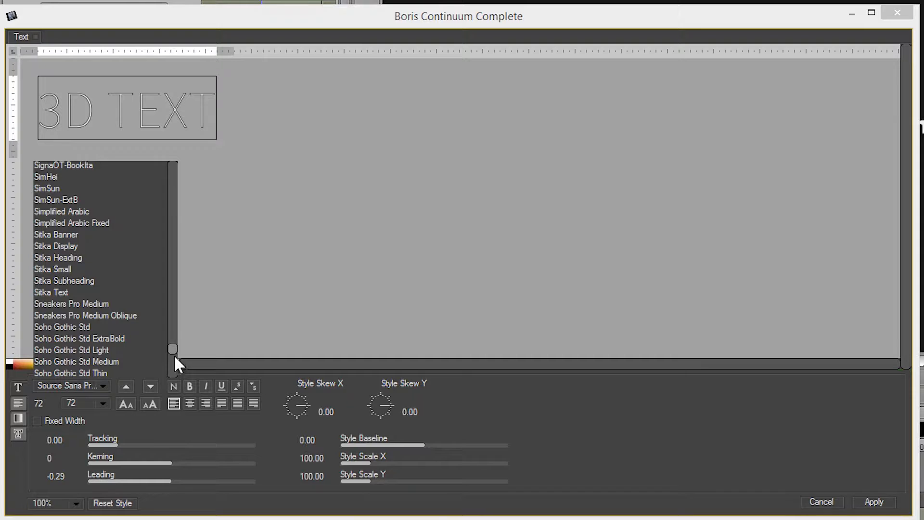
drag(174, 356, 174, 364)
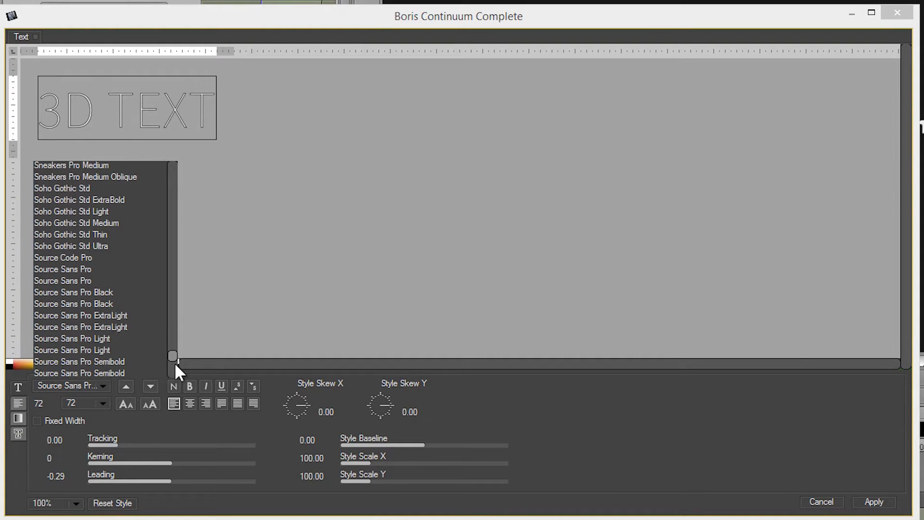
click(83, 292)
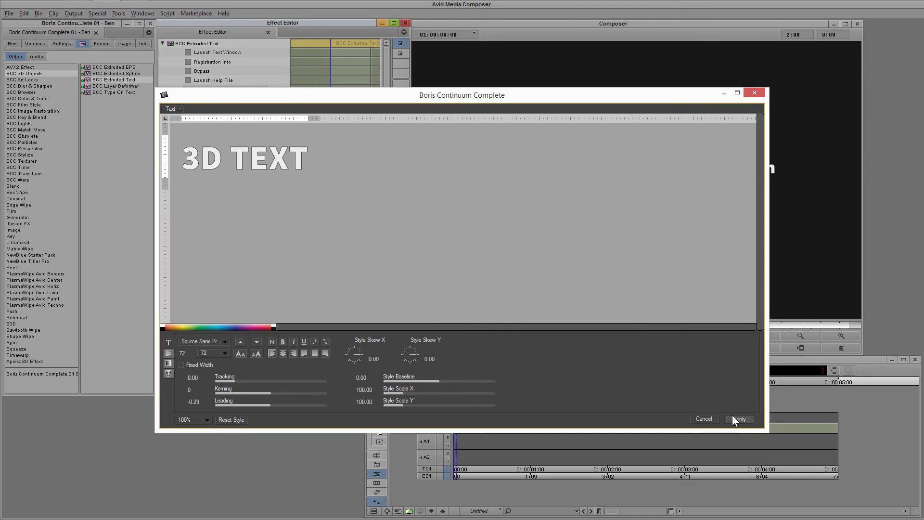
click(871, 501)
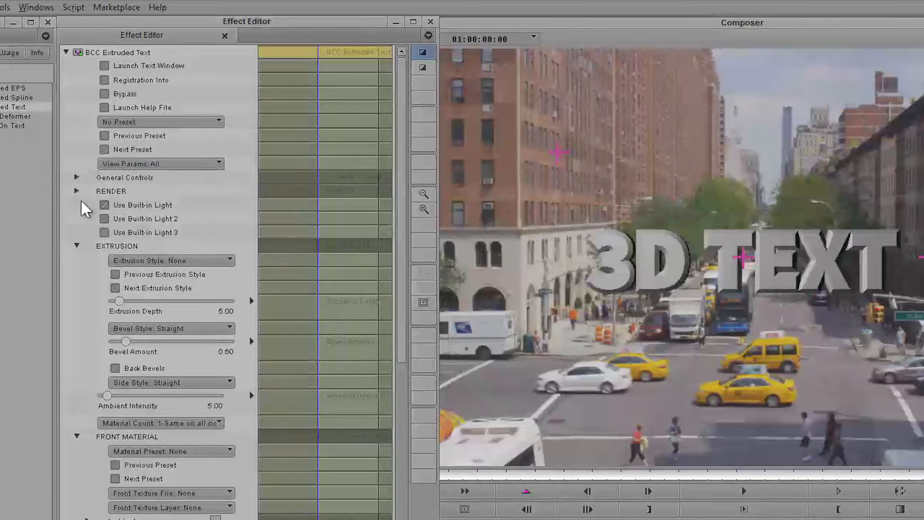
Step: Reveal the Render parameters and compare the title's rendering in each timeline video quality mode
click(170, 136)
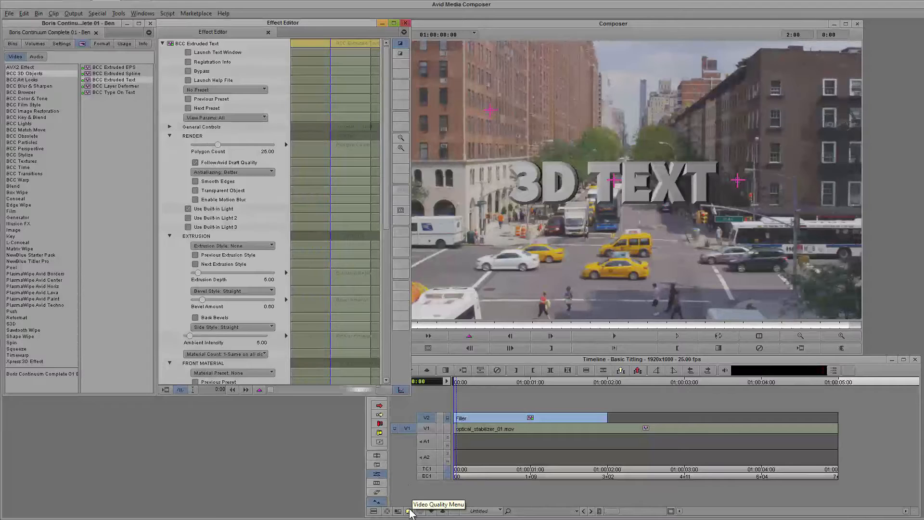
click(411, 513)
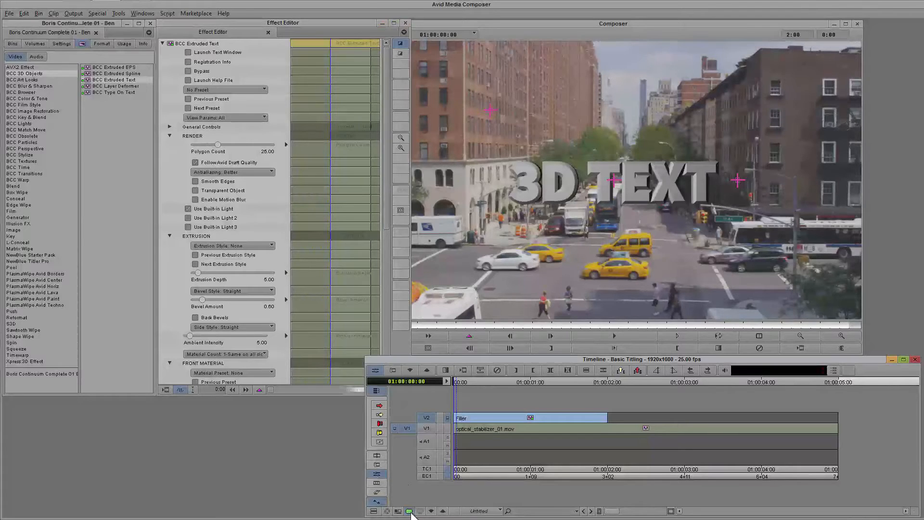
click(411, 512)
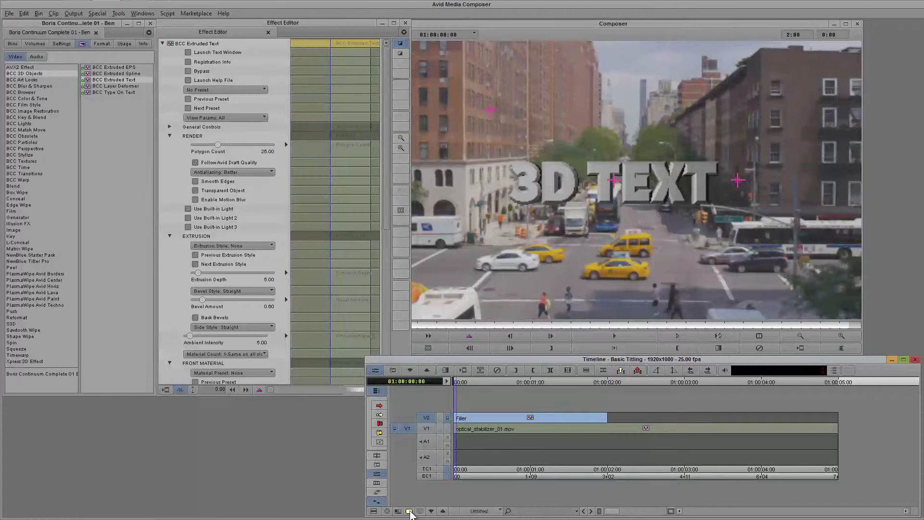
click(410, 512)
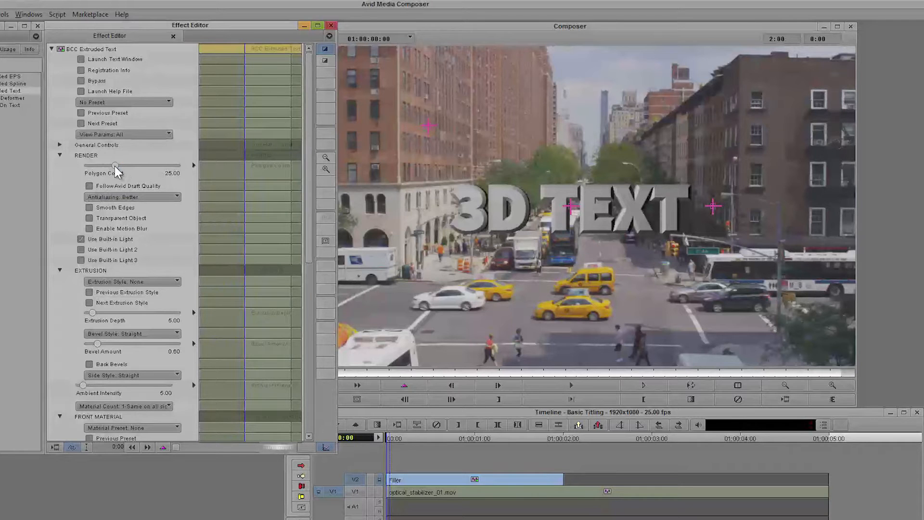
Step: Set the Render group's Polygon Count to 26 and collapse the group
drag(116, 166, 145, 166)
click(112, 166)
drag(113, 166, 116, 167)
click(89, 186)
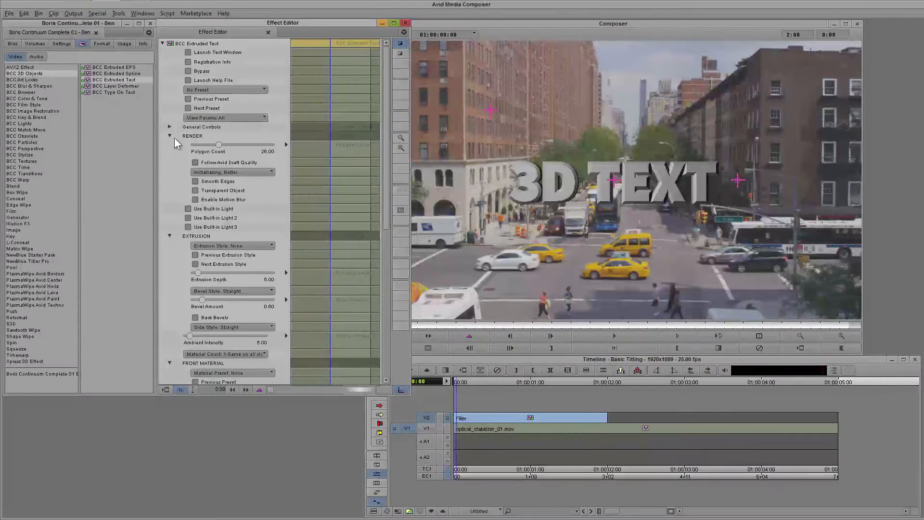
click(169, 136)
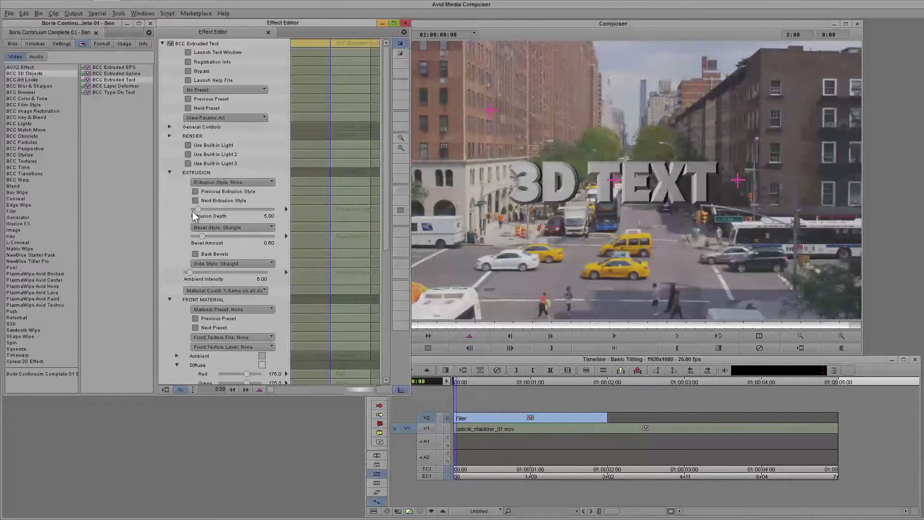
Step: Set the Extrusion Depth to 25.50 and rotate the text to Orientation X 9.0 and Orientation Y -32.0
mouse_move(203, 210)
mouse_down()
mouse_move(254, 210)
mouse_move(202, 211)
mouse_move(211, 209)
mouse_up()
drag(387, 145, 387, 199)
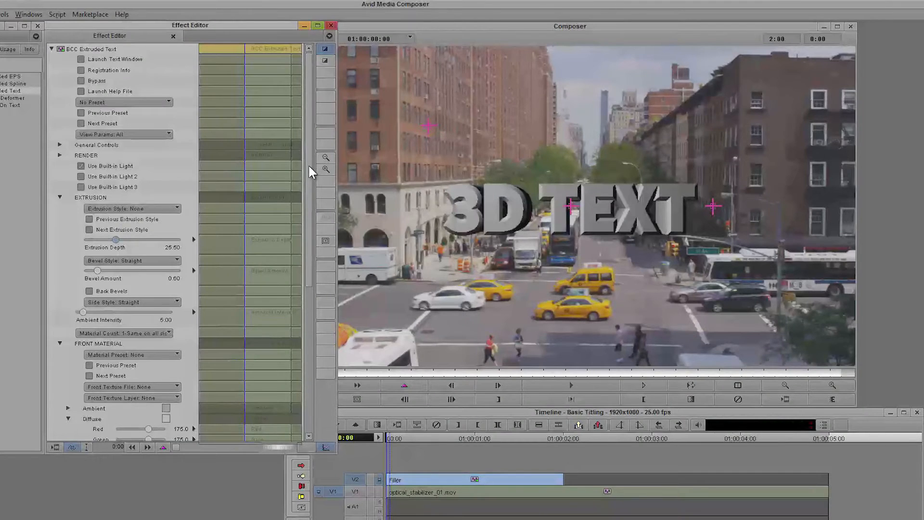
scroll(303, 303, down, 5)
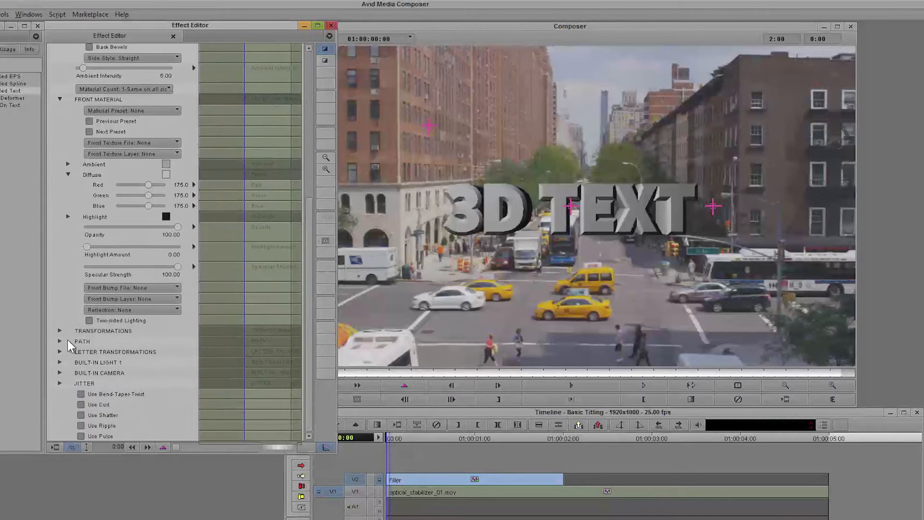
click(59, 331)
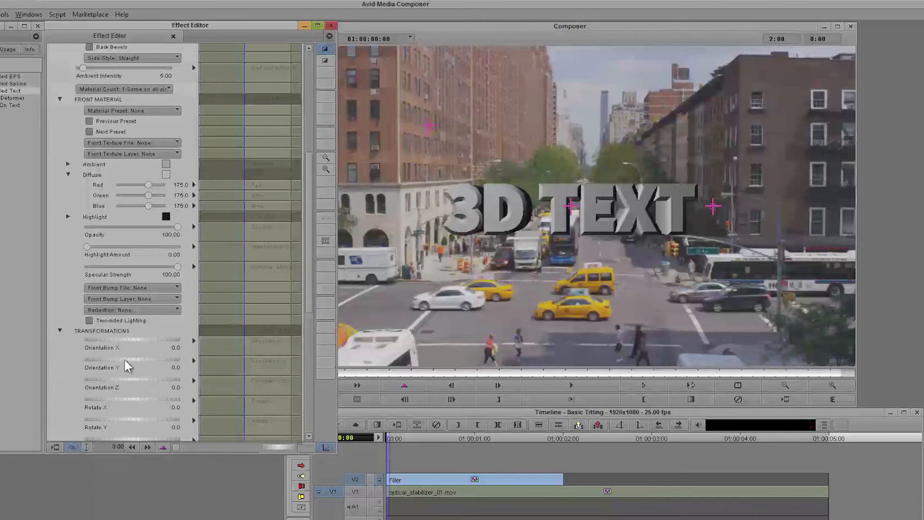
drag(136, 360, 138, 340)
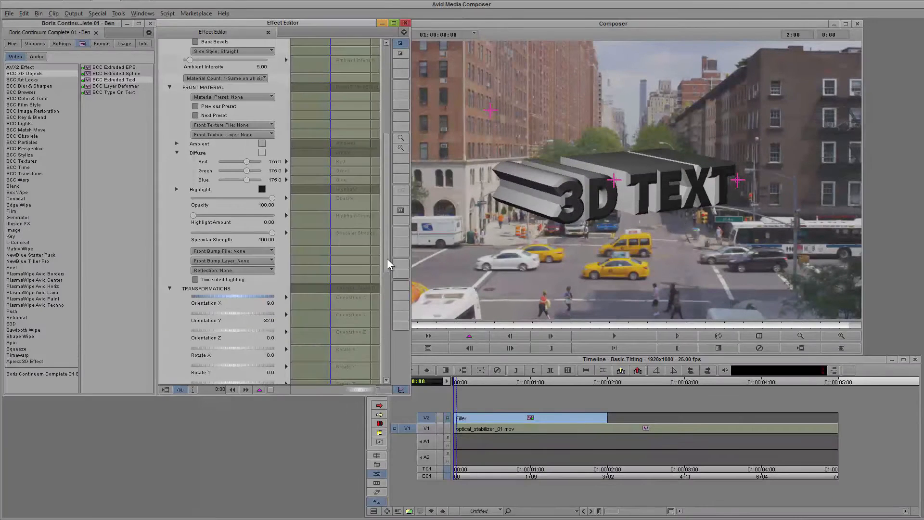
Step: Reduce the text's Extrusion Depth to 0.00 and its Bevel Amount to 0.16
drag(309, 296, 306, 192)
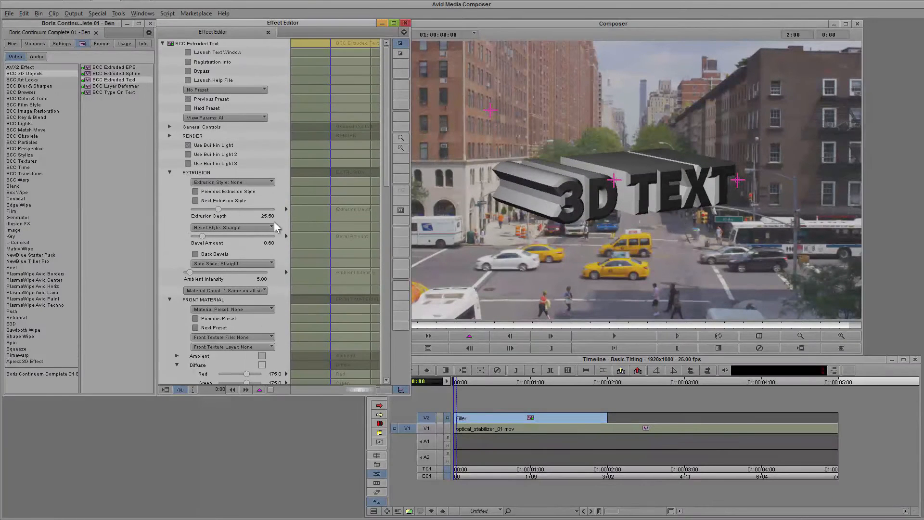
drag(218, 208, 191, 208)
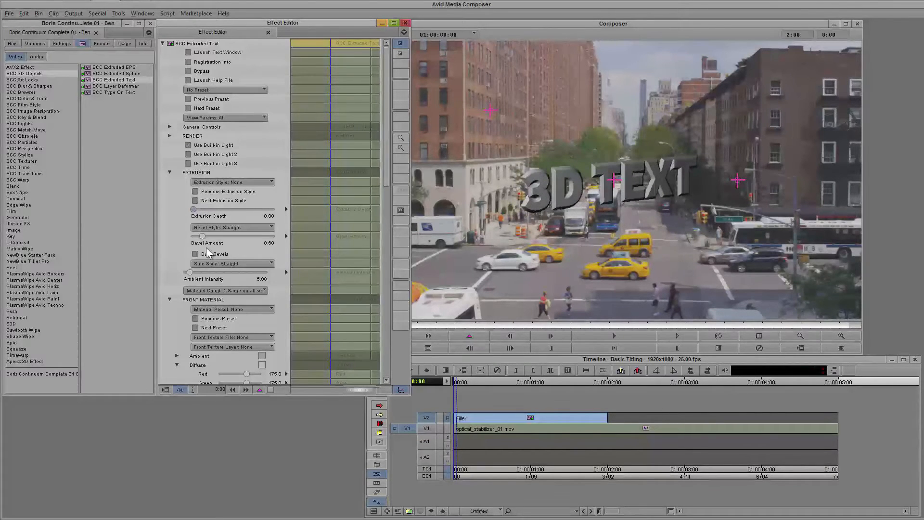
mouse_move(207, 237)
mouse_down()
mouse_move(232, 236)
mouse_move(197, 237)
mouse_up()
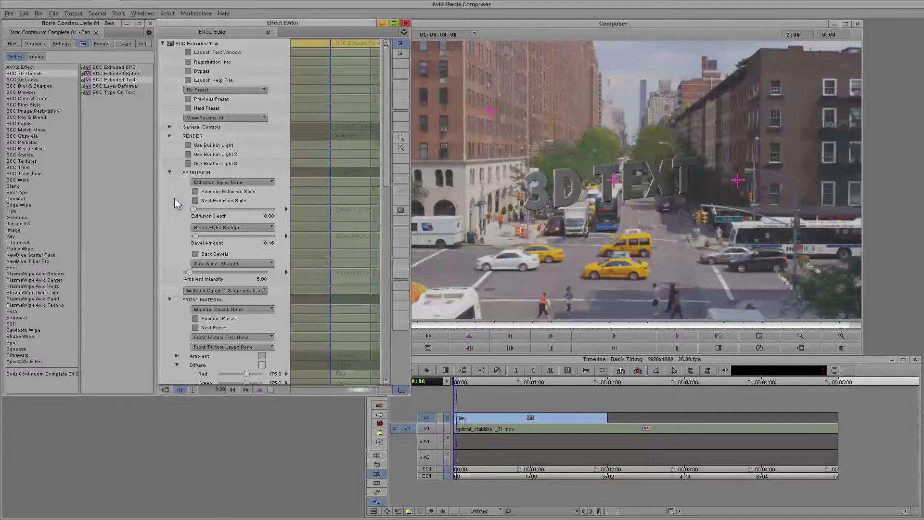
Step: Browse the Extrusion Style presets and the Bevel Style options available for the text
click(270, 183)
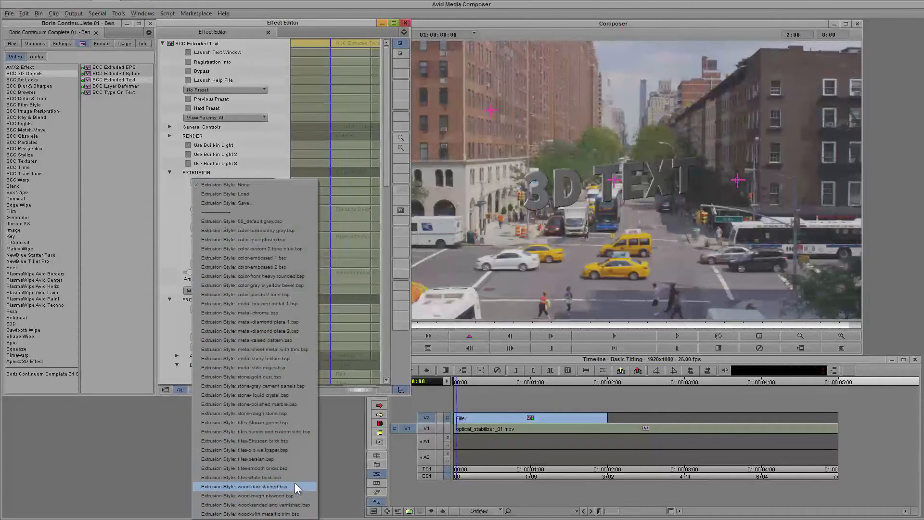
click(174, 205)
click(233, 227)
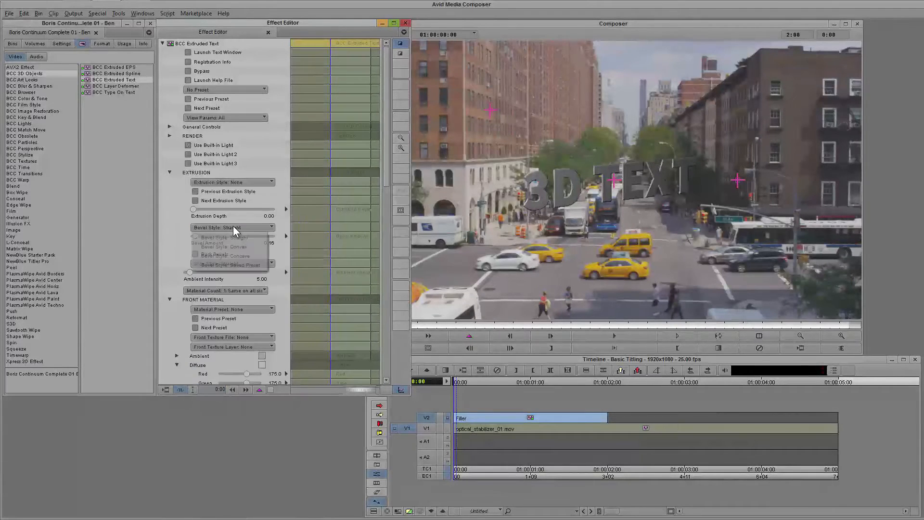
click(249, 255)
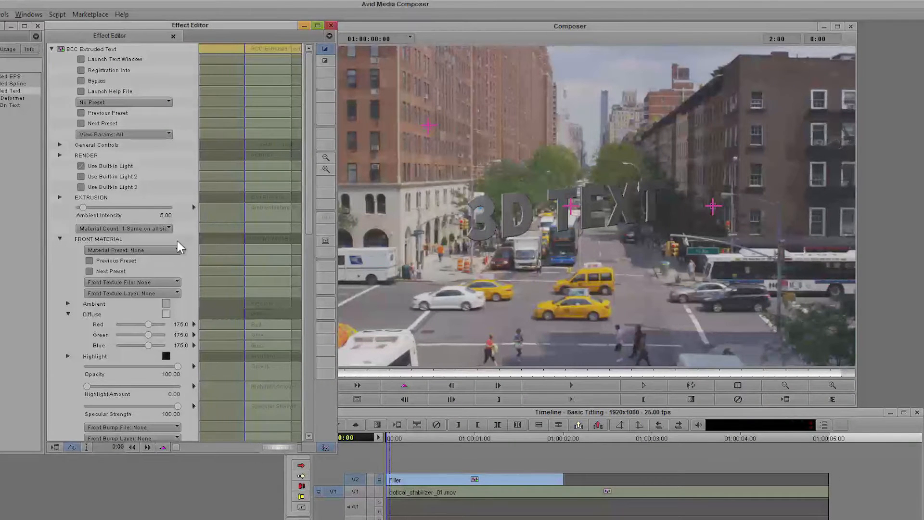
Step: Try the color-blue plastic, metal-chrome and stone-marble material presets on the text's front material
click(163, 249)
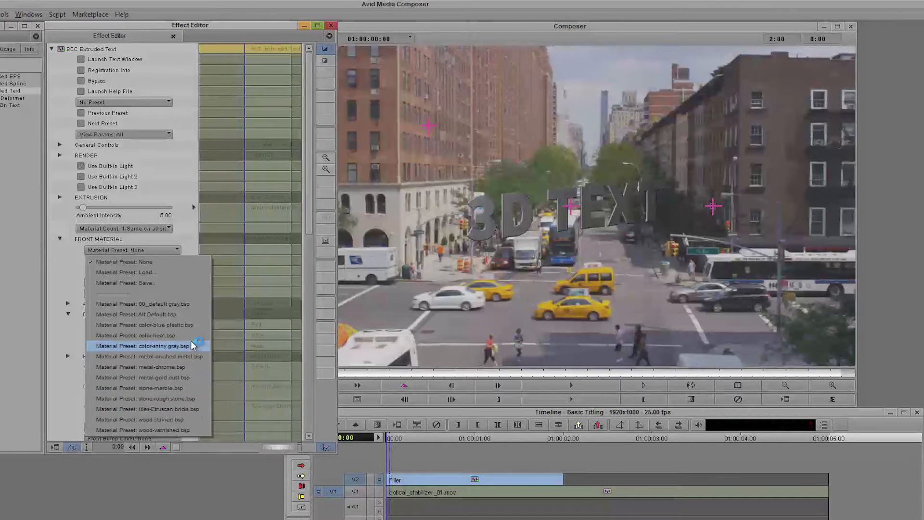
click(192, 323)
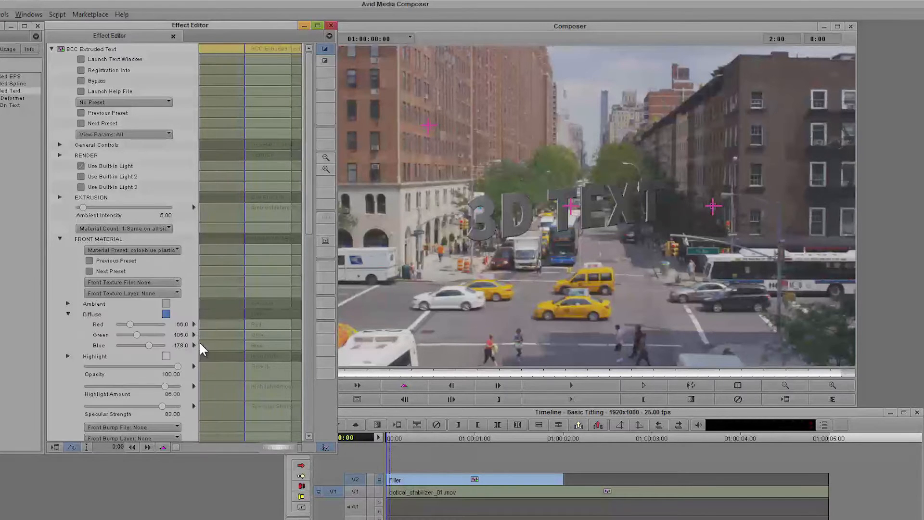
click(171, 249)
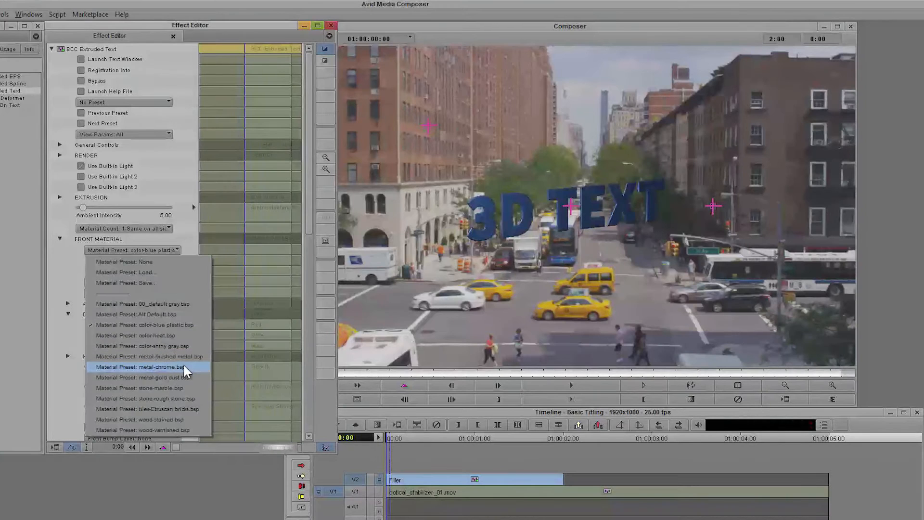
click(185, 367)
click(162, 247)
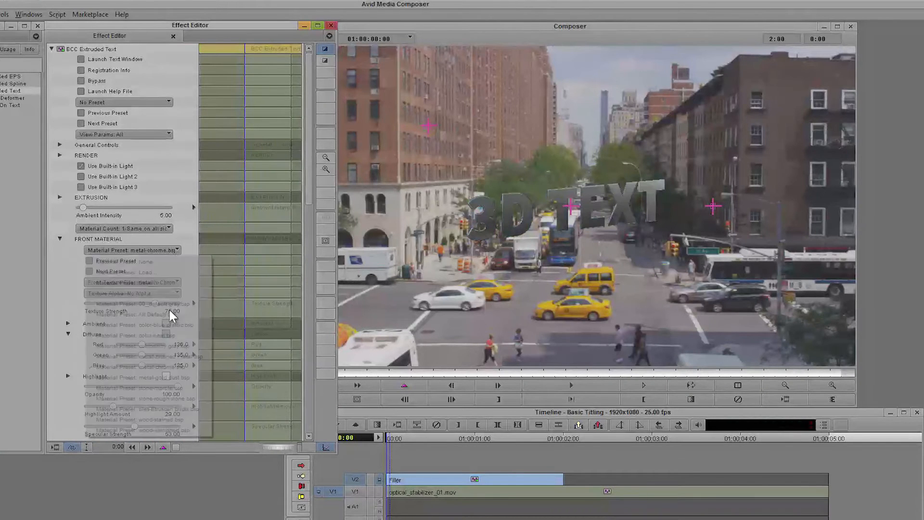
click(179, 418)
click(169, 251)
click(164, 273)
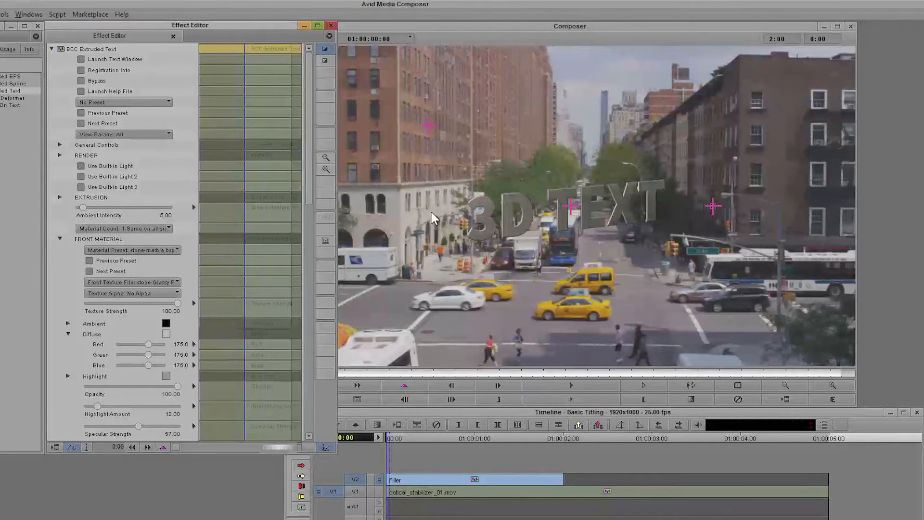
Step: Apply the color-blue plastic preset to the front material and sample the yellow of a taxi in the footage as its Diffuse colour
click(160, 247)
click(181, 328)
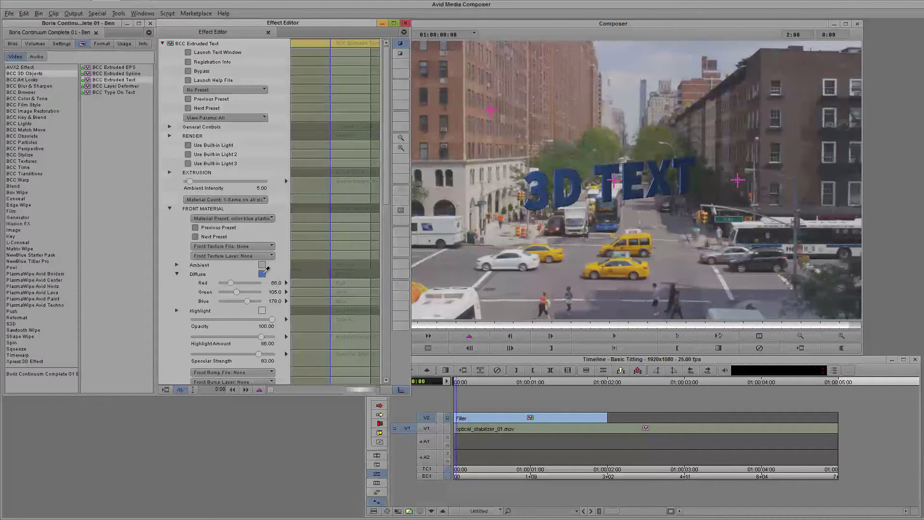
drag(267, 268, 544, 245)
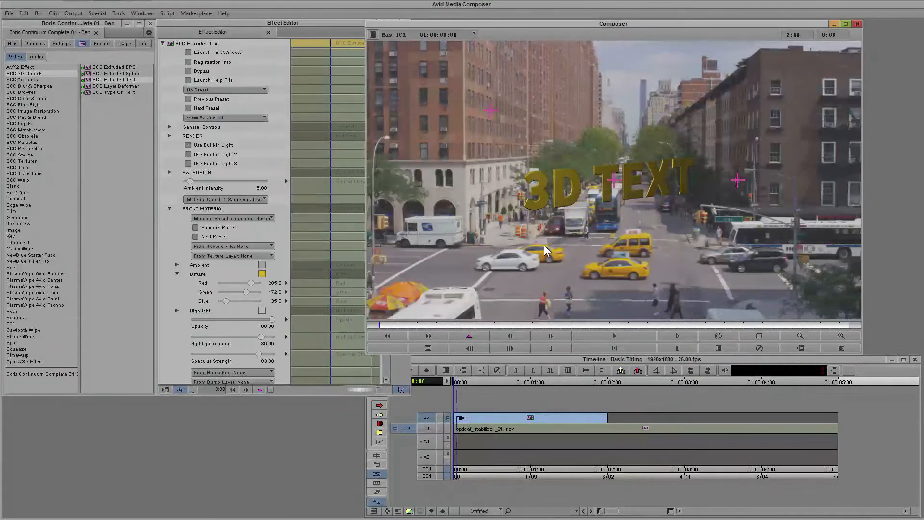
Step: Brighten the front material's Diffuse colour to a light yellow
click(262, 274)
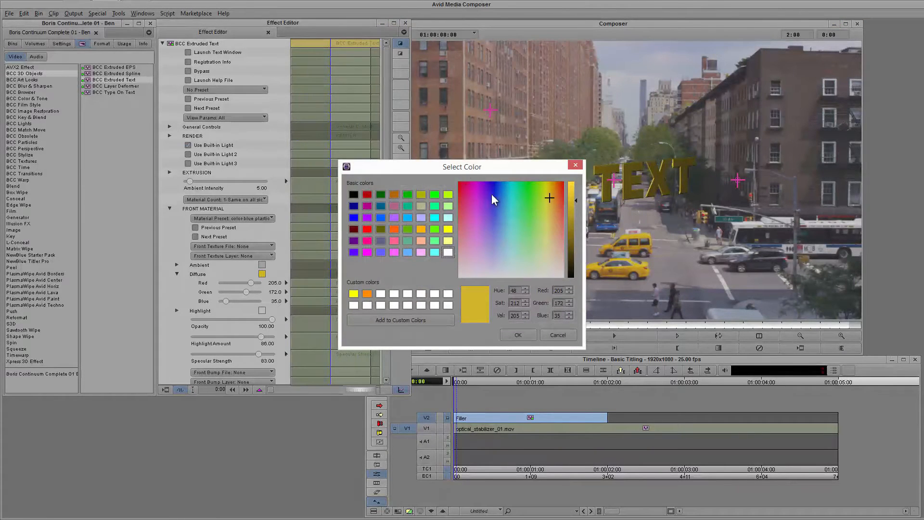
drag(576, 205, 576, 188)
click(517, 335)
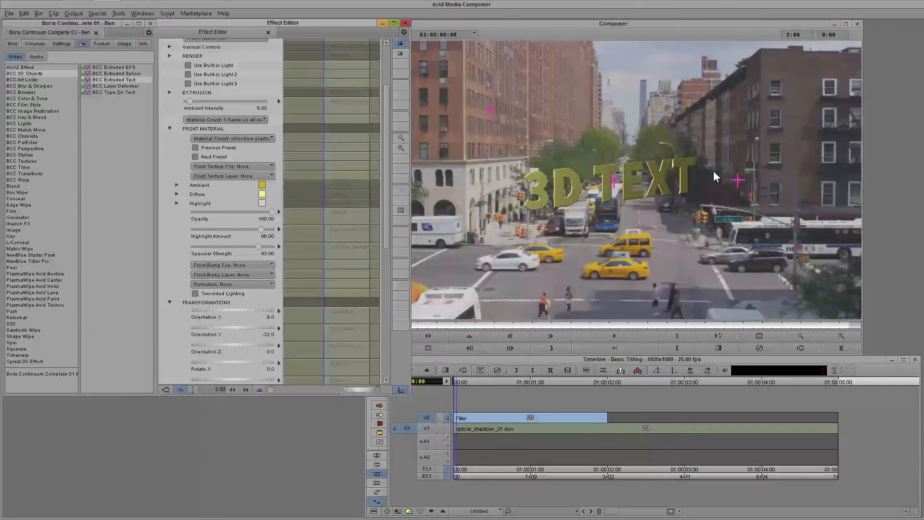
Step: Try the metallic-Chrome image as the front bump file, then the 1st Below layer as the front bump layer
click(270, 264)
click(272, 360)
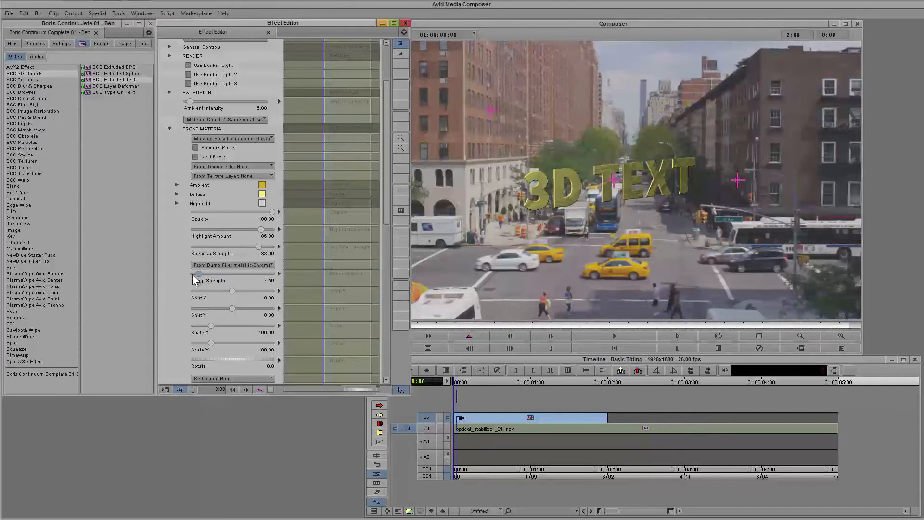
drag(205, 276, 198, 277)
click(240, 275)
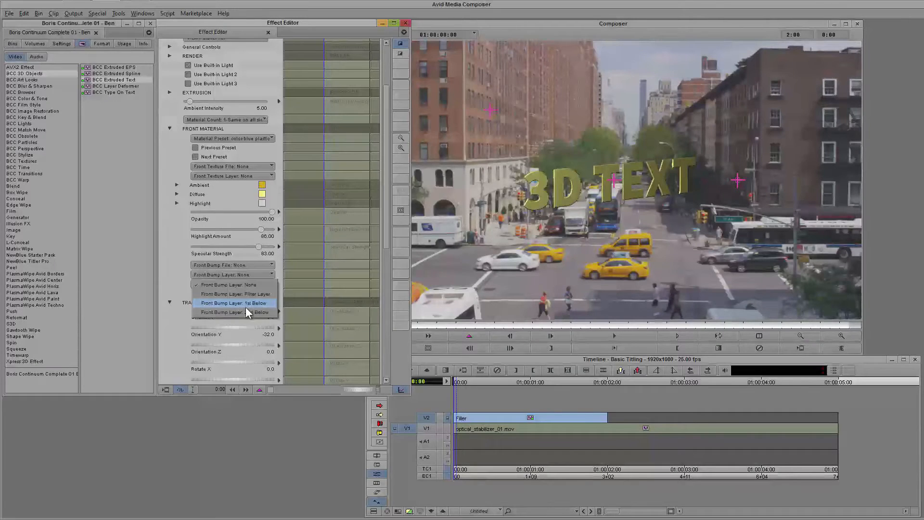
click(245, 306)
click(255, 277)
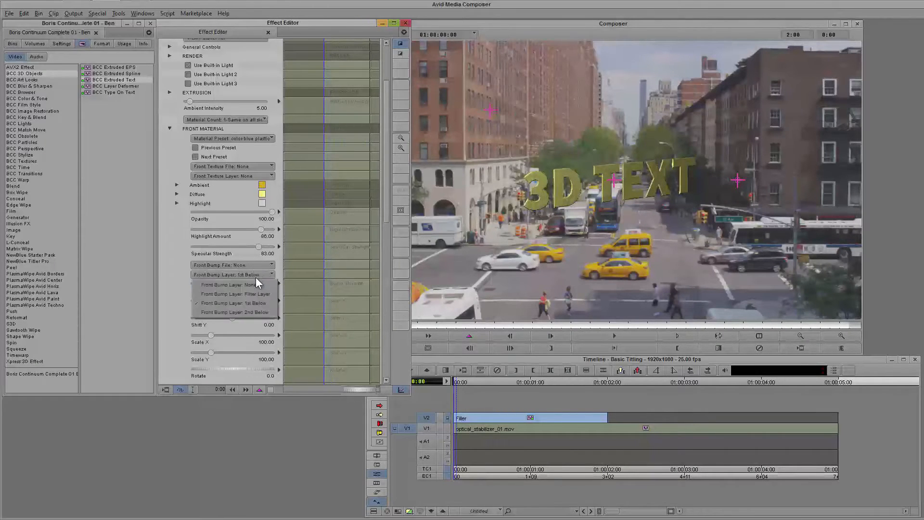
click(255, 284)
Step: Use the metallic-Copper image as the front bump file, with Bump Strength 5.00 and Scale X about 46.6
click(247, 265)
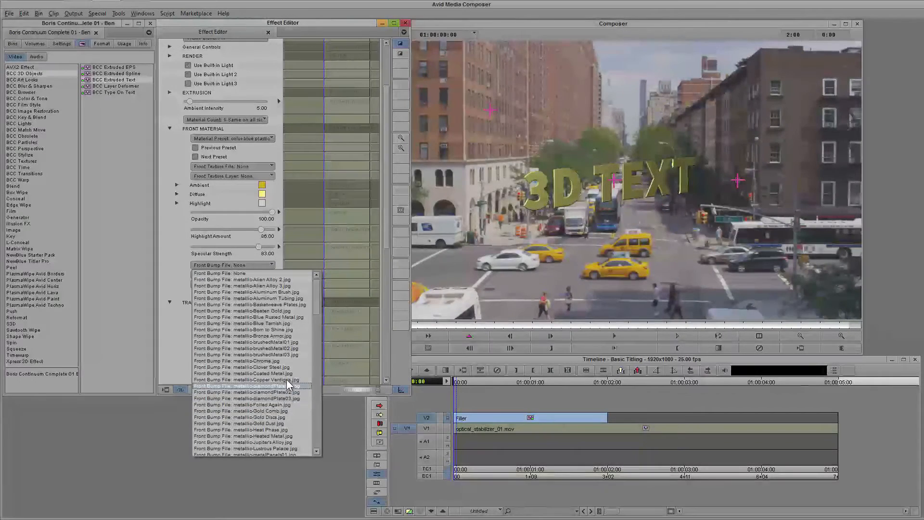
click(287, 380)
drag(205, 275, 201, 275)
drag(210, 326, 201, 325)
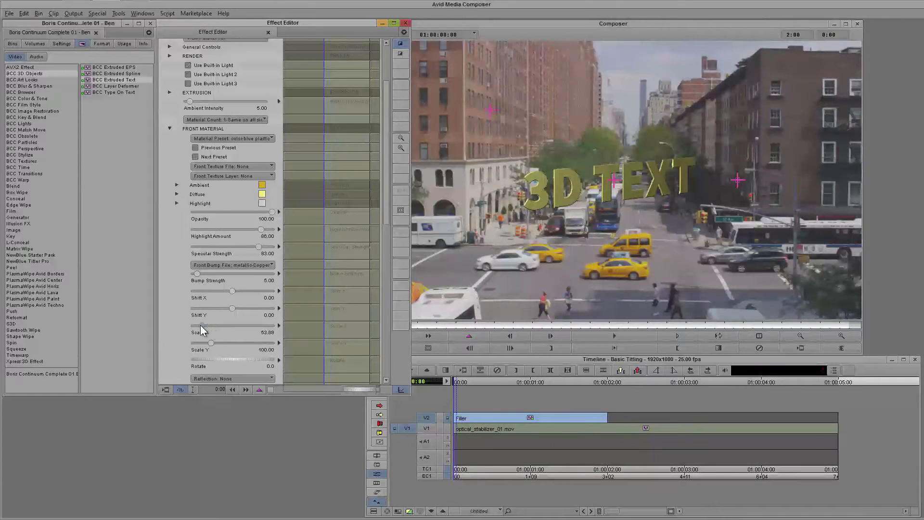
Step: Try a pale cream with RGB 255, 252, 229 as the front material's Diffuse colour
click(262, 194)
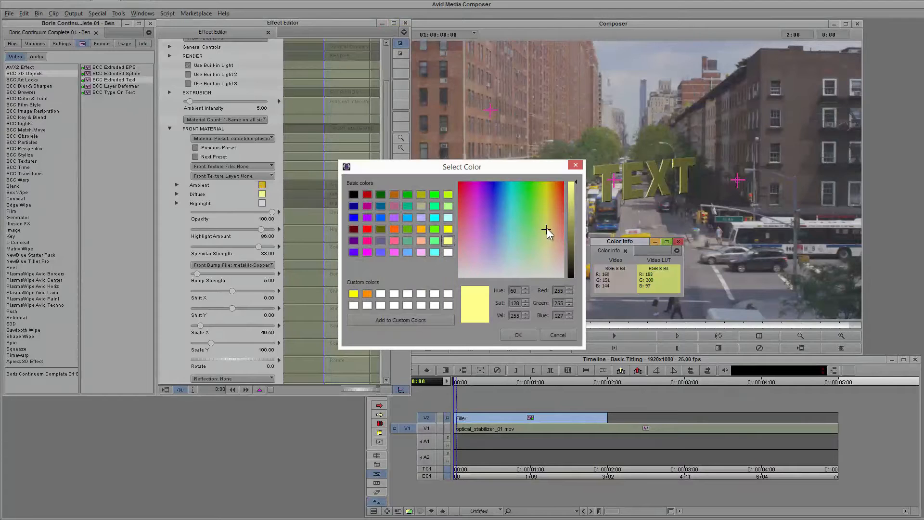
drag(548, 232, 548, 268)
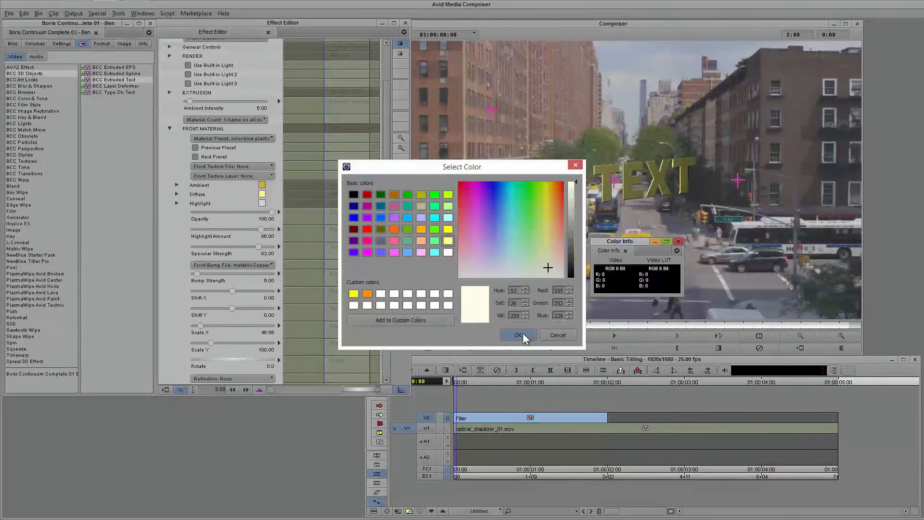
click(518, 335)
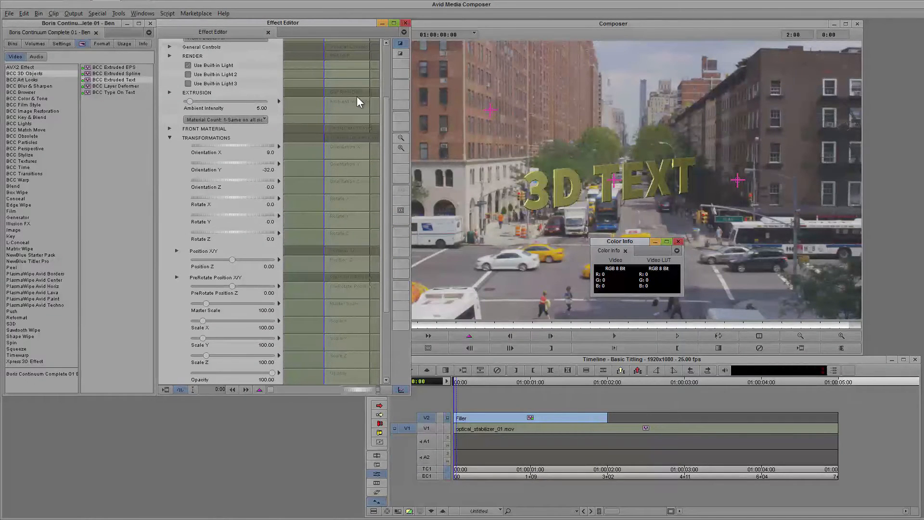
Step: Check the Material Count options and reorient the text to Orientation X -16 and Orientation Y 11
click(259, 120)
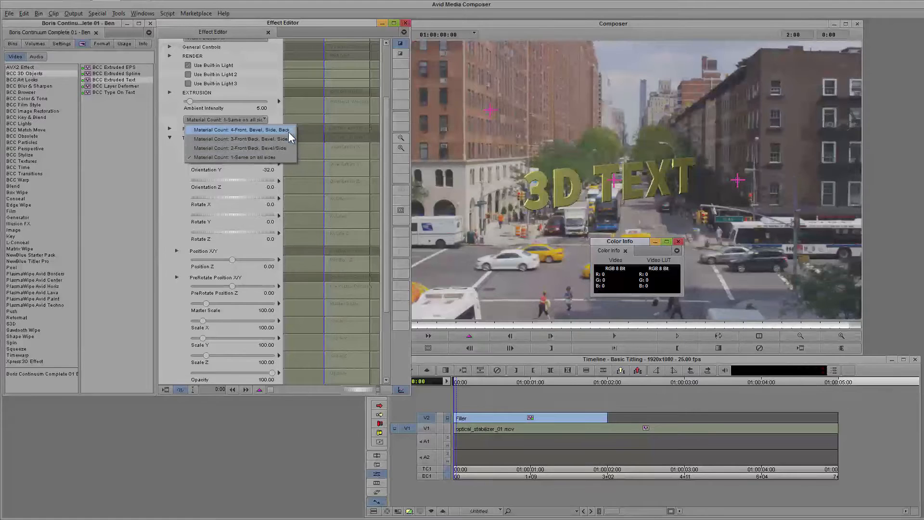
click(170, 130)
mouse_move(197, 163)
mouse_down()
mouse_move(247, 161)
mouse_move(218, 163)
mouse_move(243, 160)
mouse_move(225, 161)
mouse_move(231, 147)
mouse_move(199, 148)
mouse_up()
Step: Reduce the front material's Specular Strength to about 63 and its Highlight Amount to about 34
click(169, 129)
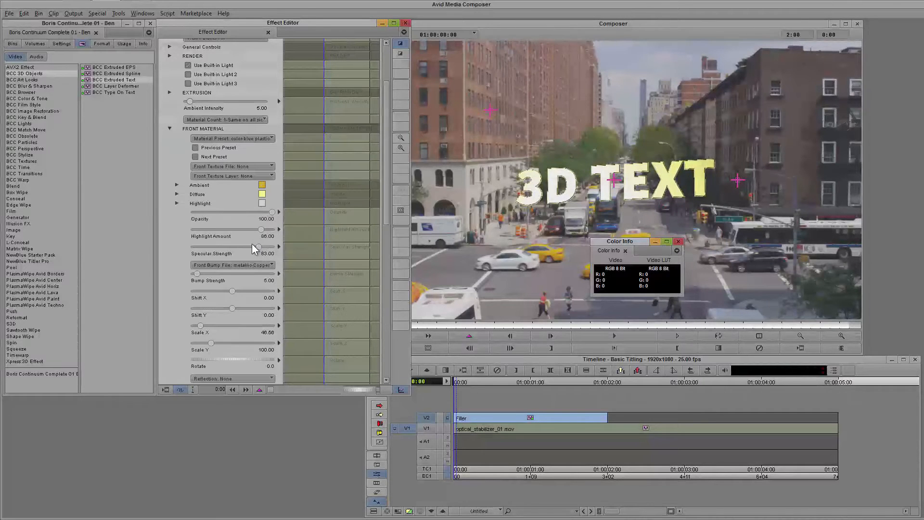
drag(258, 247, 228, 229)
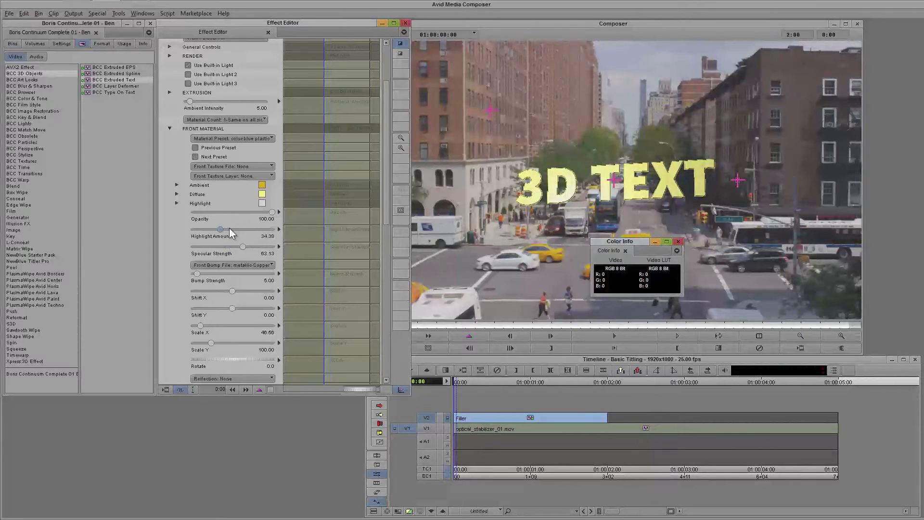
click(169, 128)
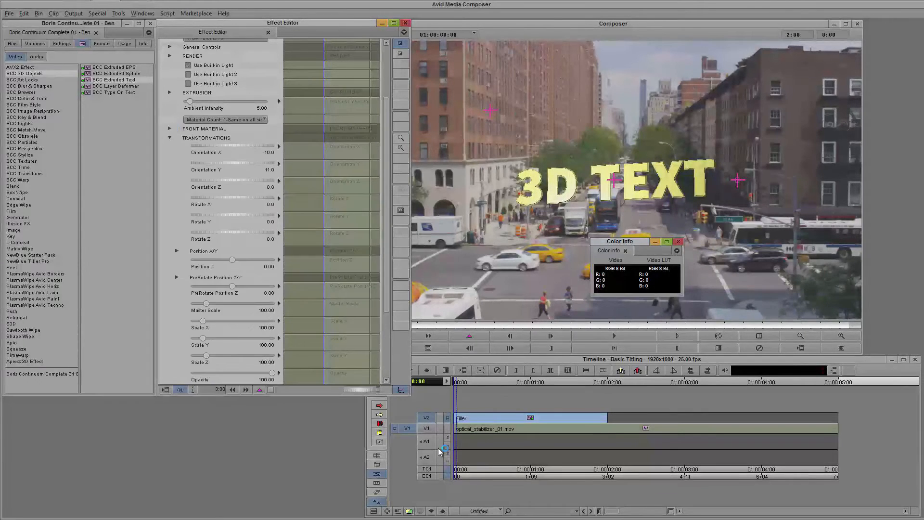
Step: Change the timeline's video quality and set the text's Orientation X to -31
click(411, 510)
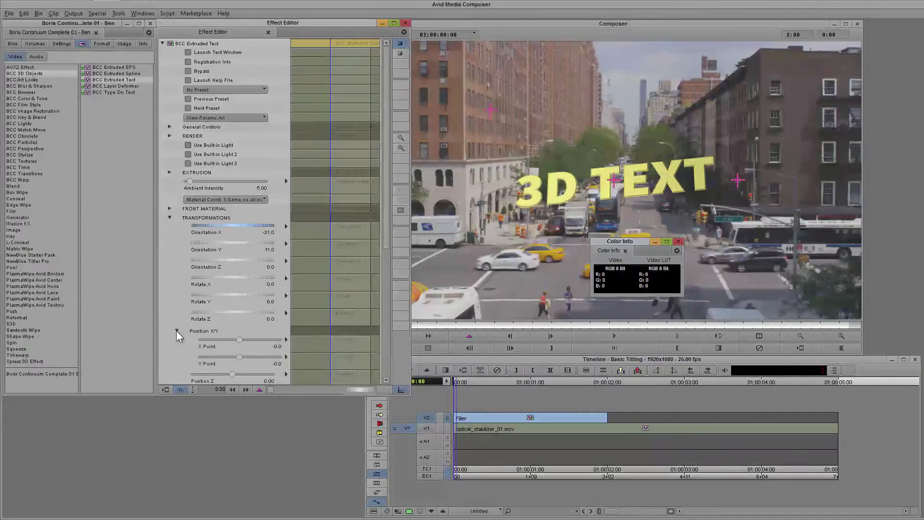
click(177, 330)
Step: Add Position Z keyframes at the first frame and at 0:23, and preview the text's movement
right_click(287, 346)
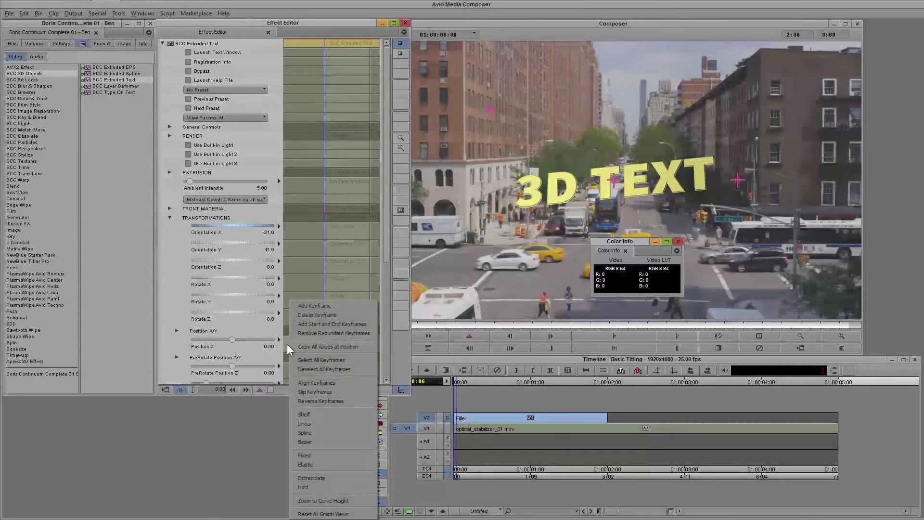
click(305, 307)
right_click(349, 345)
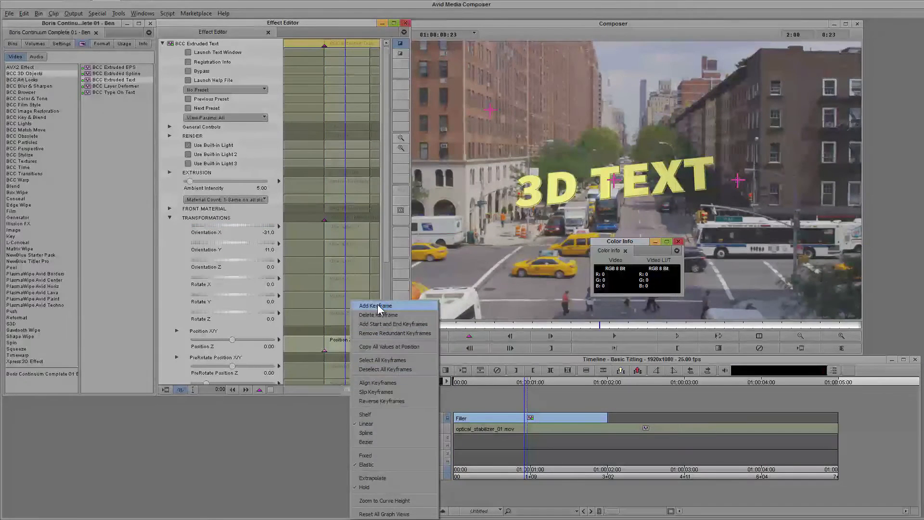
click(377, 306)
drag(332, 45, 310, 42)
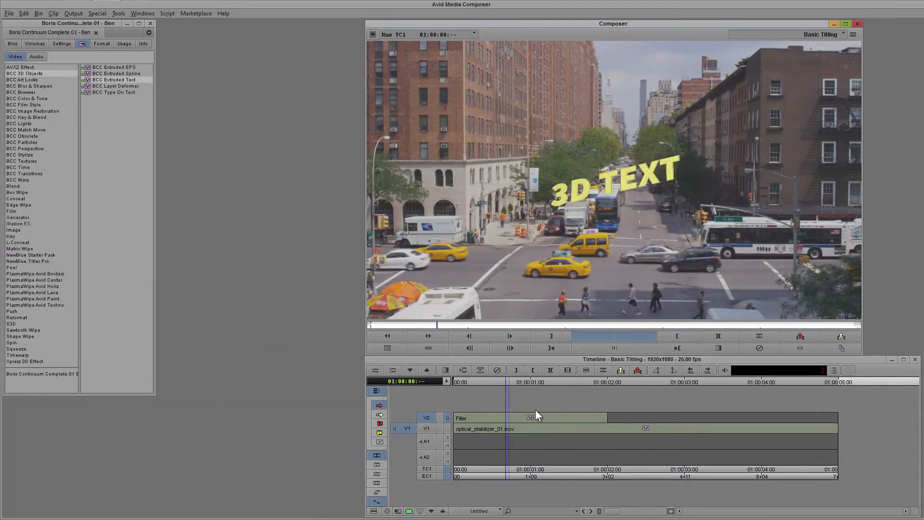
key(space)
drag(501, 384, 383, 385)
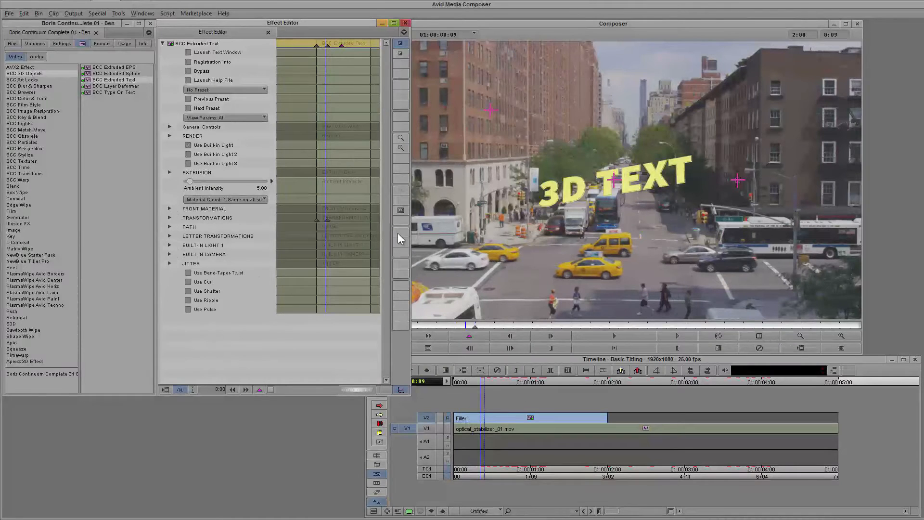
Step: Enable motion blur for the text with MB Shutter Angle 315 and MB Smoothness Highest
click(170, 136)
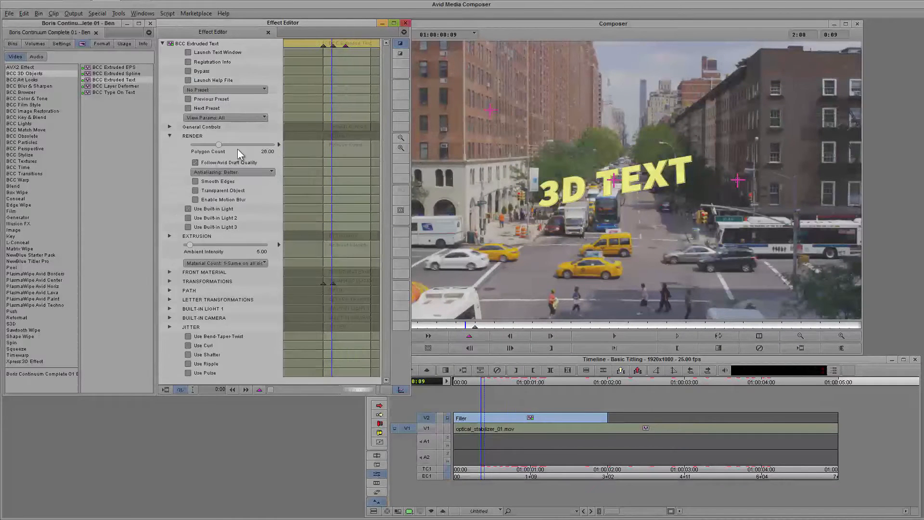
click(195, 199)
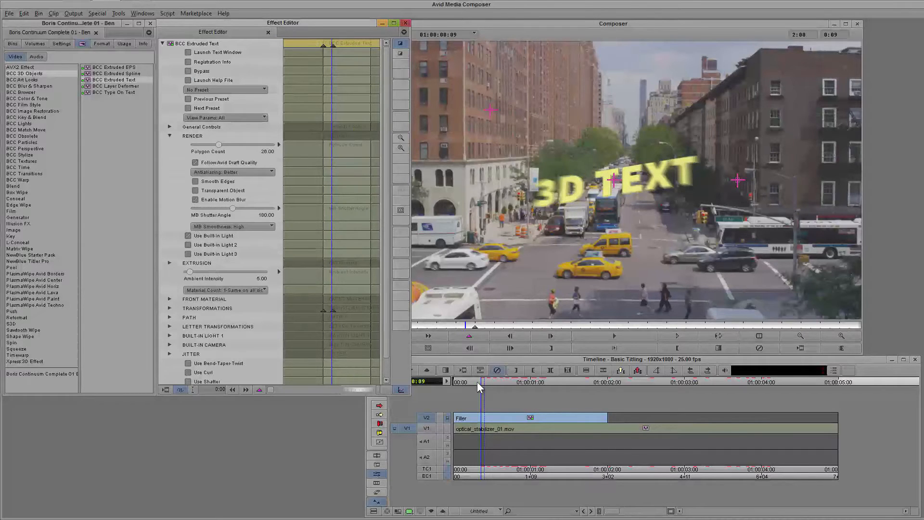
click(214, 224)
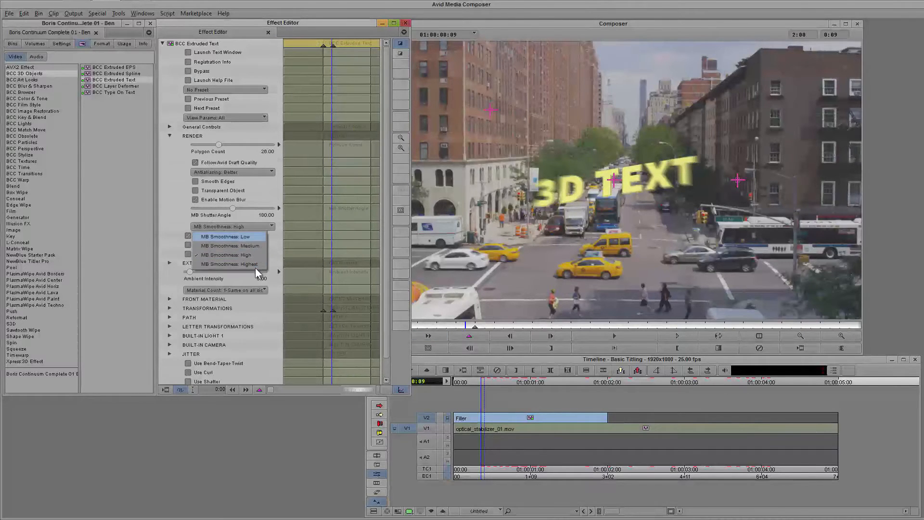
click(256, 250)
drag(206, 208, 268, 208)
click(260, 225)
click(259, 260)
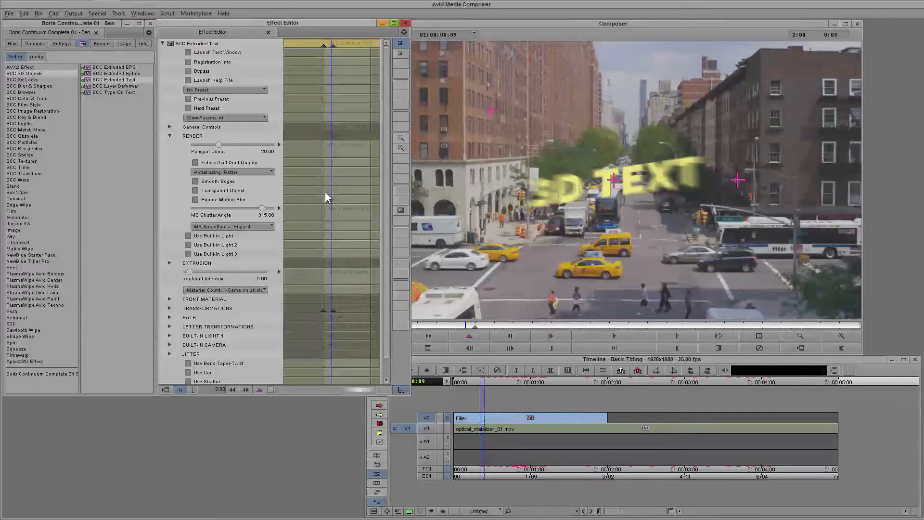
click(478, 382)
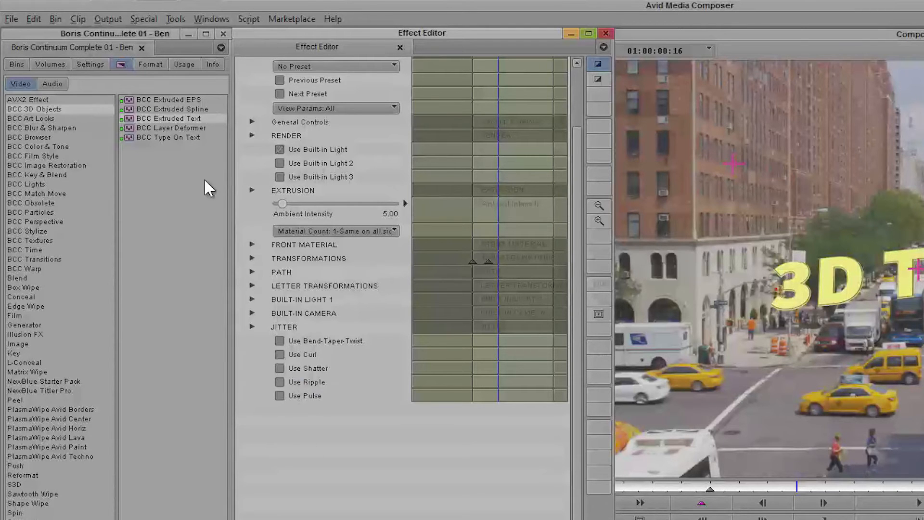
Step: Try the Bend-Taper-Twist deformer on the text with Strength 18
click(279, 340)
click(252, 354)
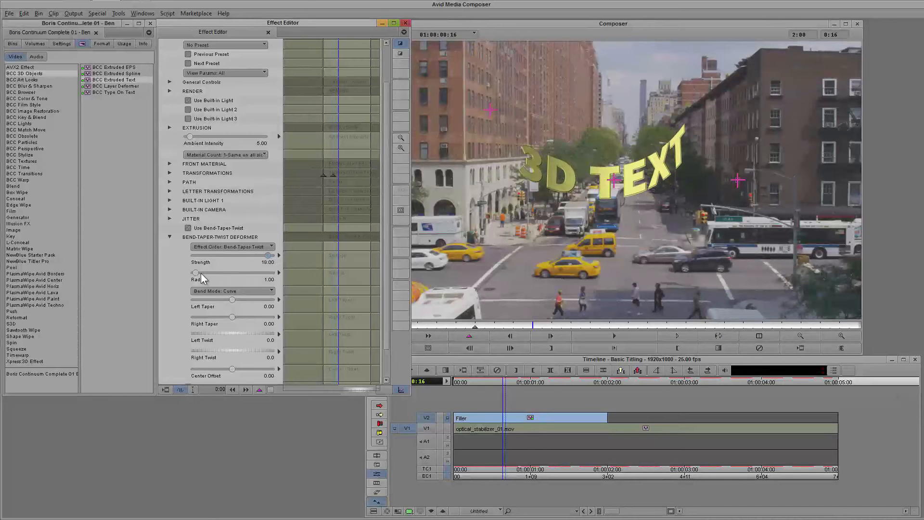
mouse_move(295, 411)
mouse_down()
mouse_move(308, 412)
mouse_move(295, 412)
mouse_up()
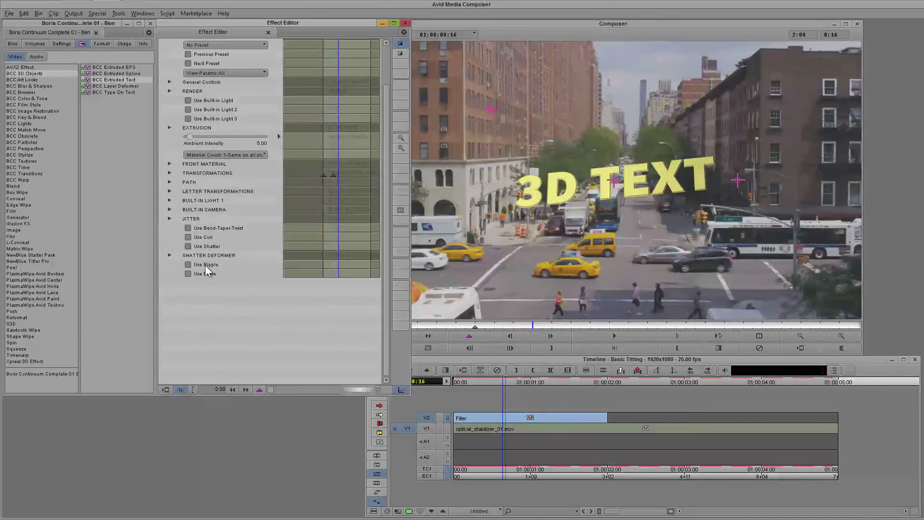
Step: Apply the Shatter deformer to the text and check its Velocity Mode and Crack Mode options, keeping Crack Mode on Random
click(169, 255)
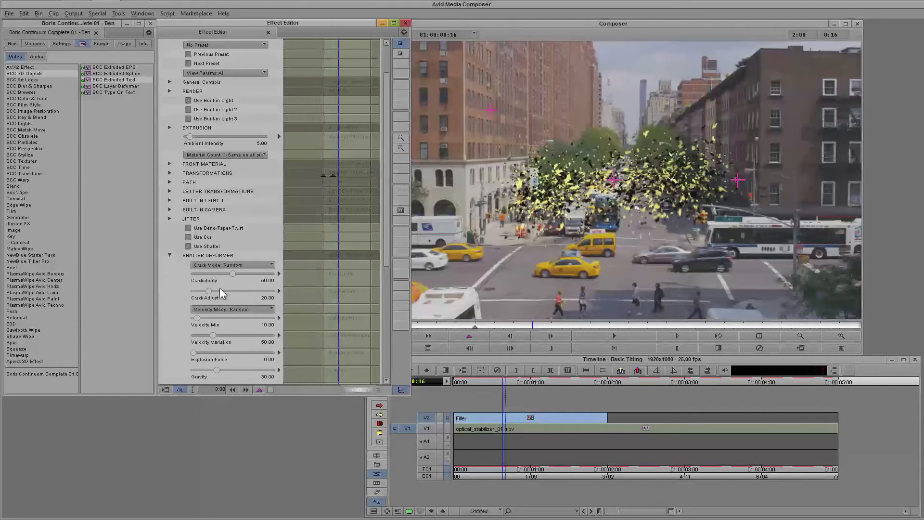
click(239, 309)
click(227, 264)
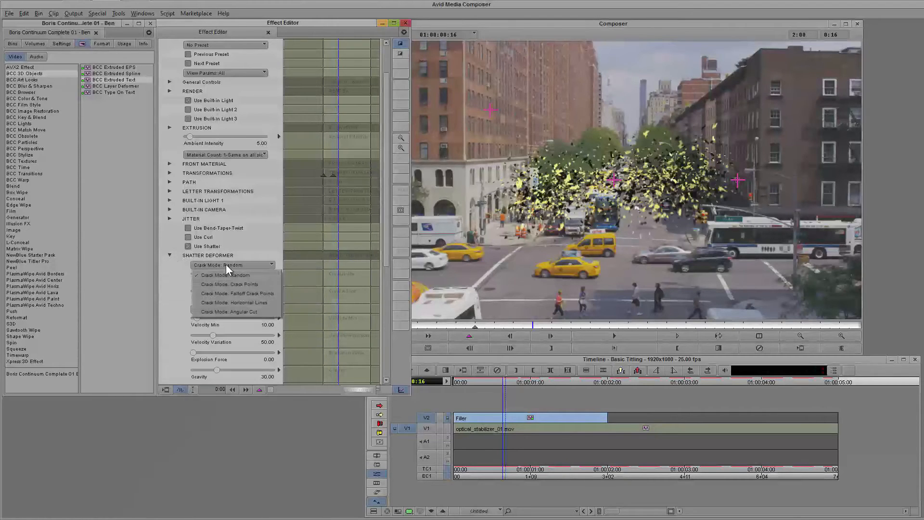
click(255, 278)
Step: Examine the shatter animation over the clip's duration and review the remaining Shatter deformer settings
scroll(255, 278, down, 4)
click(548, 369)
drag(557, 382, 591, 385)
drag(384, 246, 379, 380)
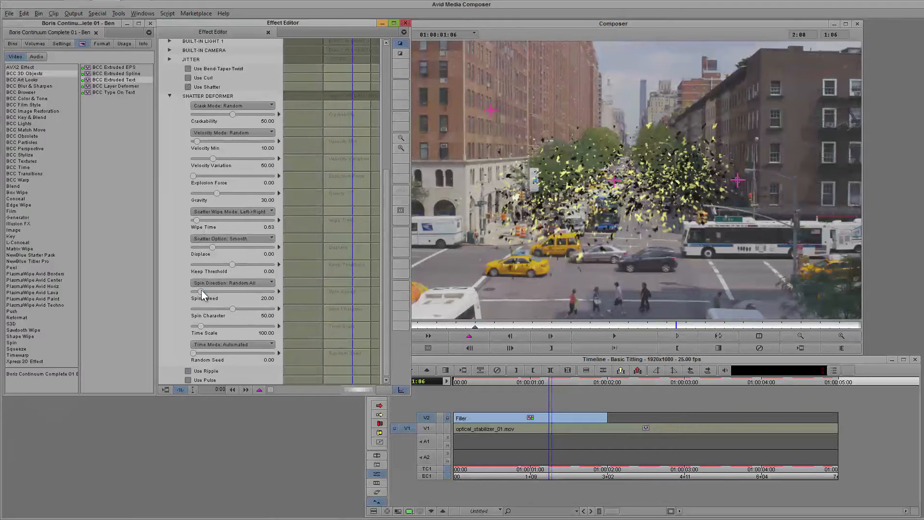
click(169, 96)
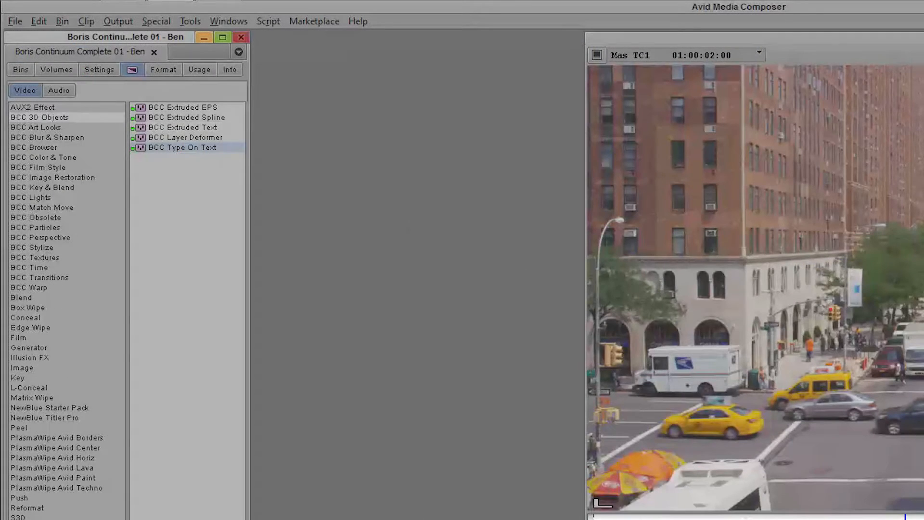
Step: Apply the BCC Type On Text effect to the V2 filler segment starting at 01:00:02:00 and open it for effect editing
drag(183, 148, 621, 418)
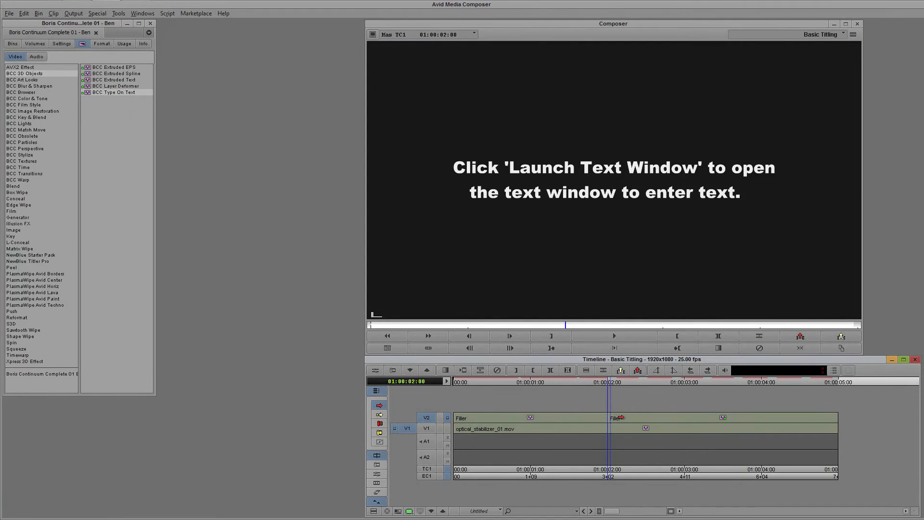
click(377, 474)
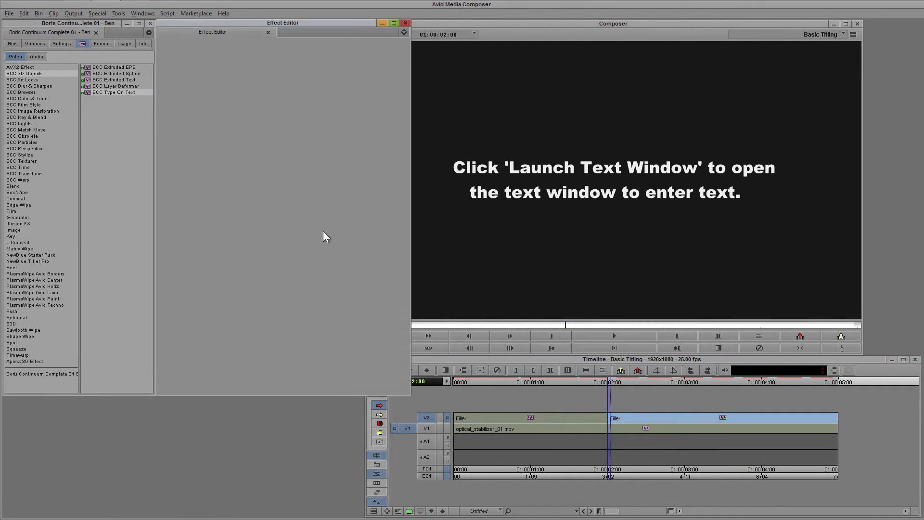
Step: Launch the effect's text window and enter TYPE ON TEXT as the title
click(188, 53)
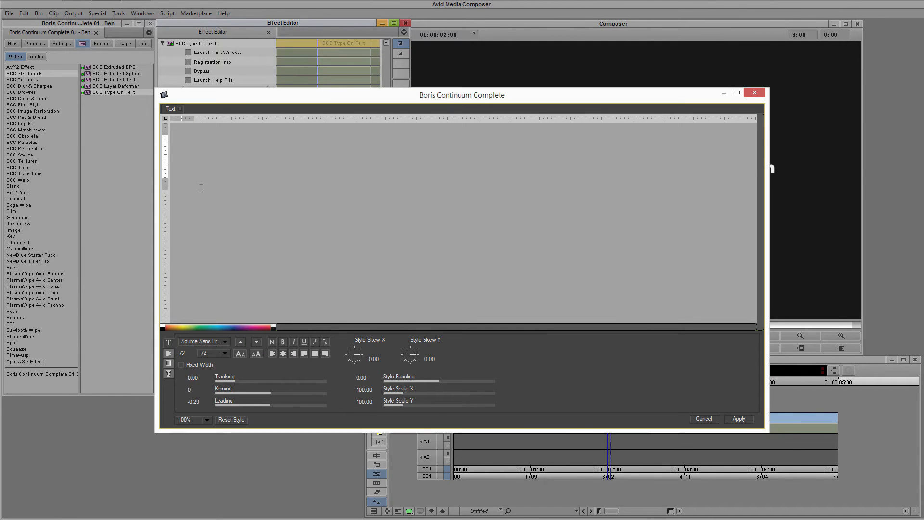
text(TYPE ON TEXT&)
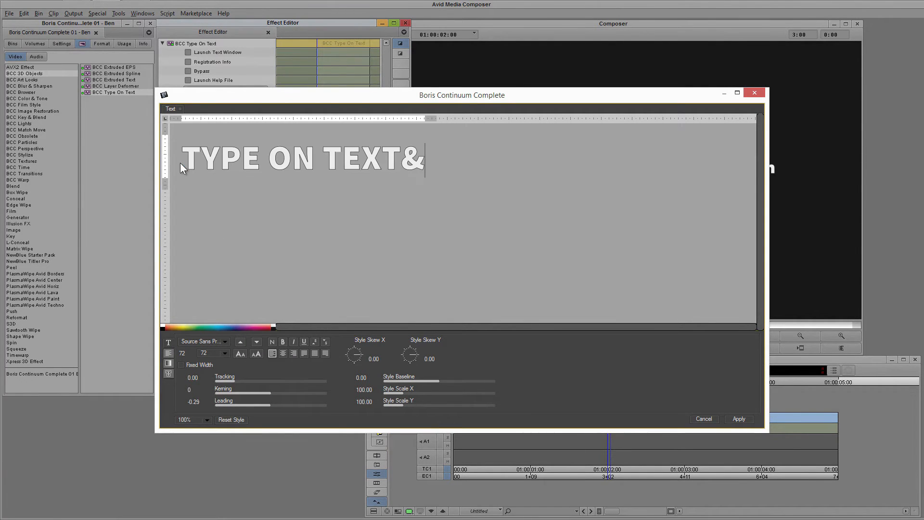
key(BackSpace)
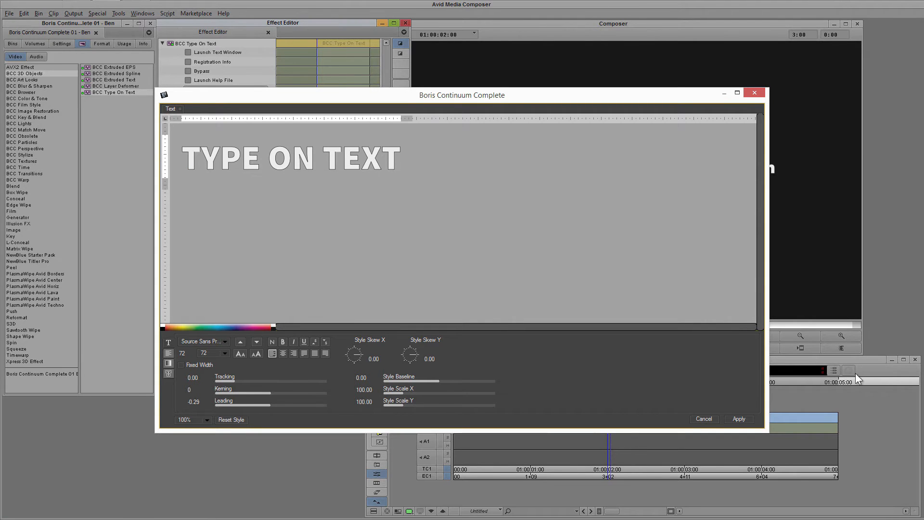
Step: Apply the title text, then set its Extrusion Depth to 0.00 and Bevel Amount to 0.13
click(739, 419)
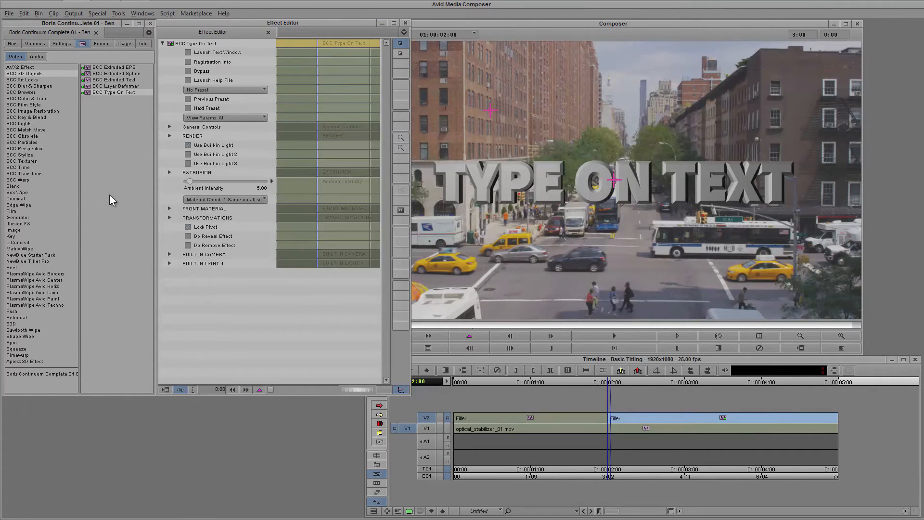
click(169, 172)
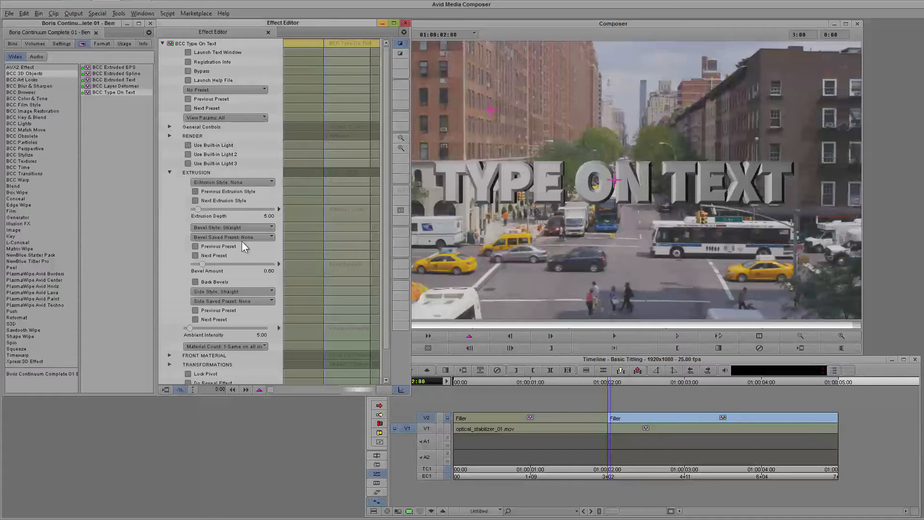
drag(194, 212, 184, 212)
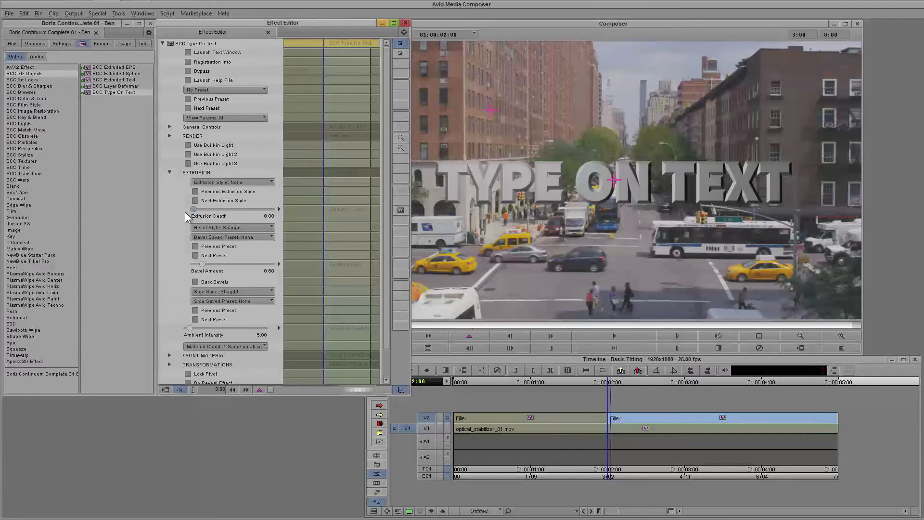
drag(199, 264, 191, 263)
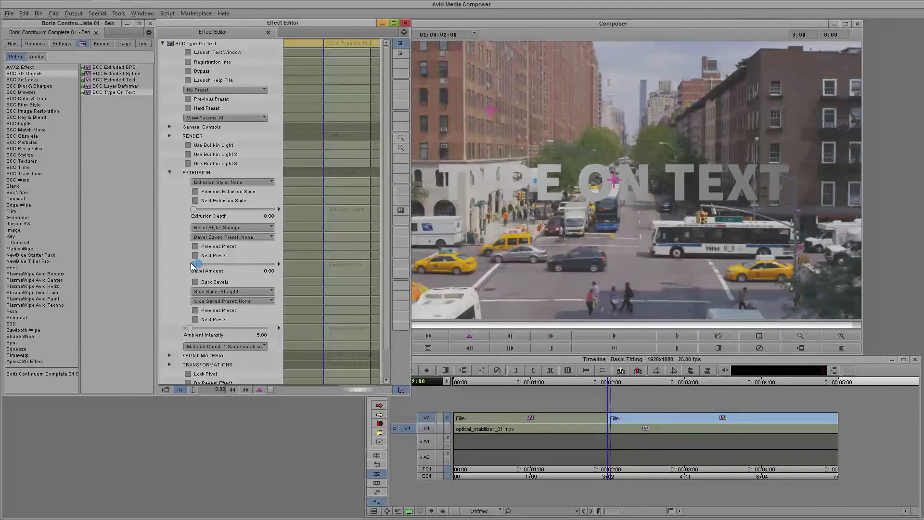
drag(194, 264, 194, 264)
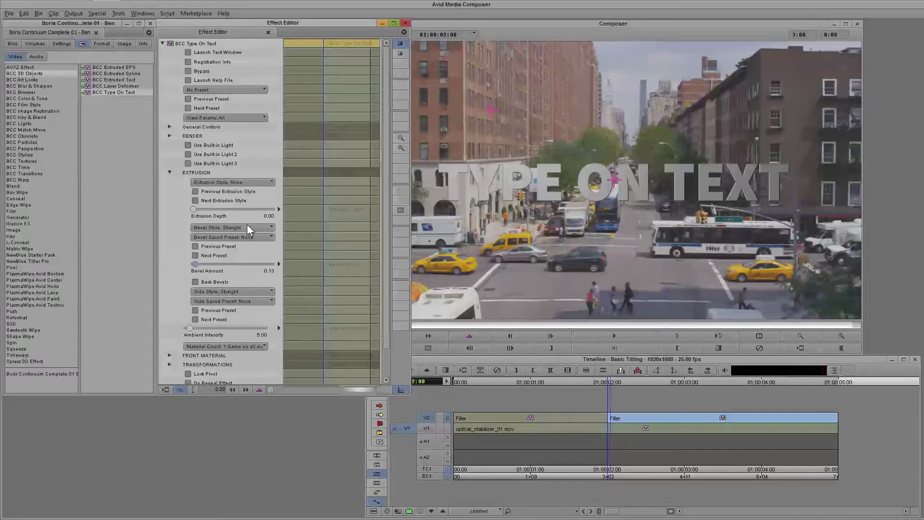
click(169, 171)
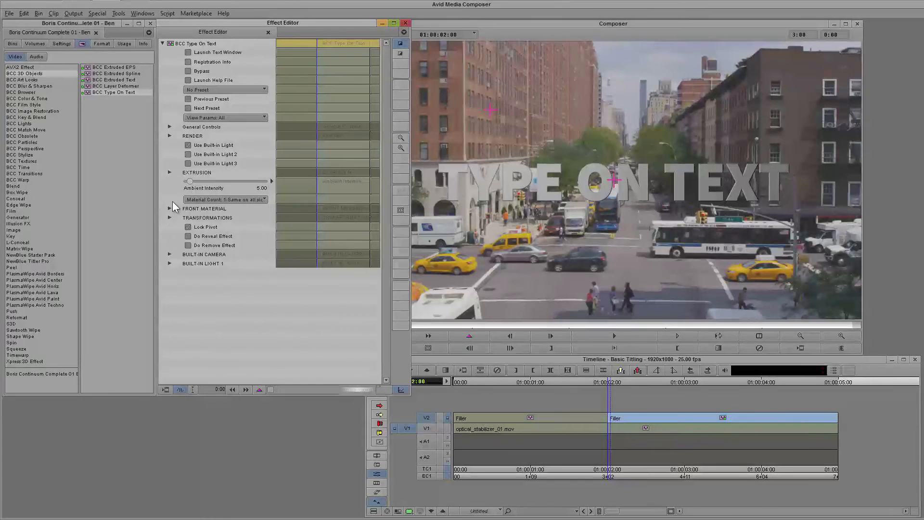
Step: Sample the blue of the sky as the front material's Diffuse colour and set Ambient Intensity to 13.13
click(169, 208)
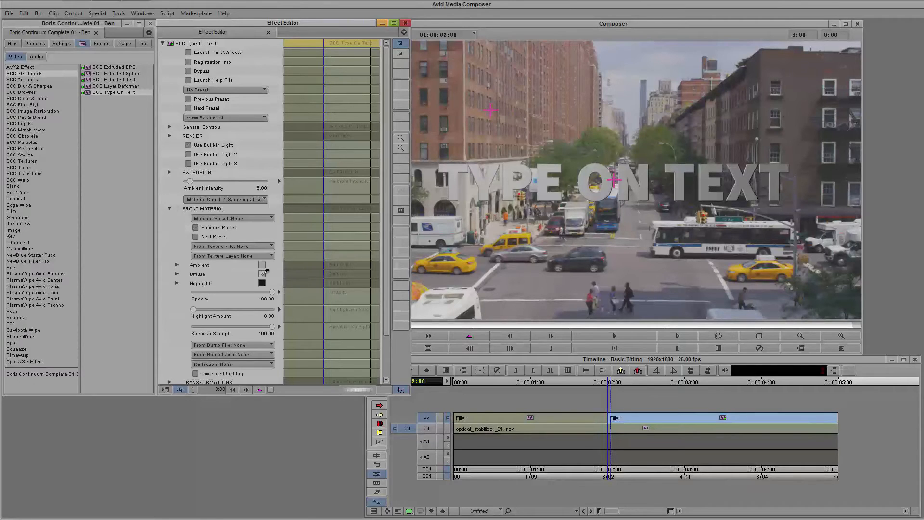
drag(261, 274, 676, 69)
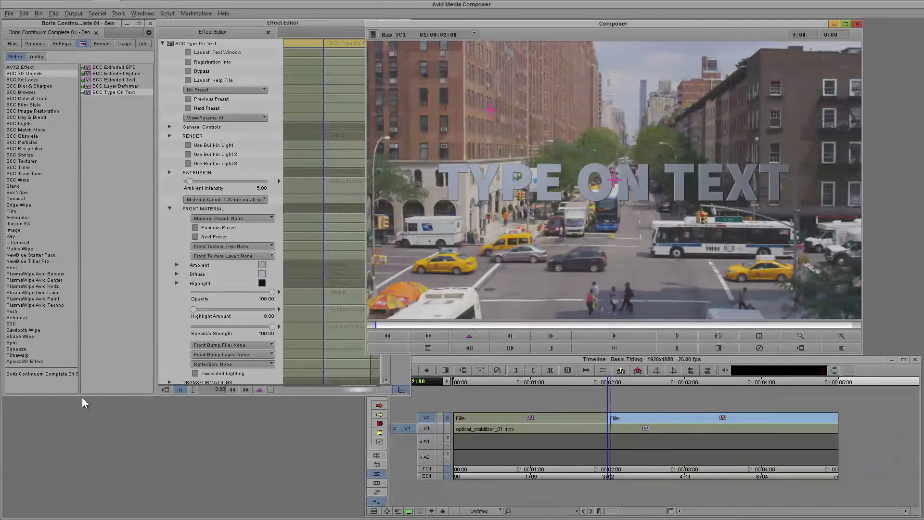
drag(190, 181, 195, 183)
Step: Reposition the title's light control point to just below the word ON in the picture
click(534, 212)
drag(608, 215, 549, 224)
drag(474, 227, 558, 226)
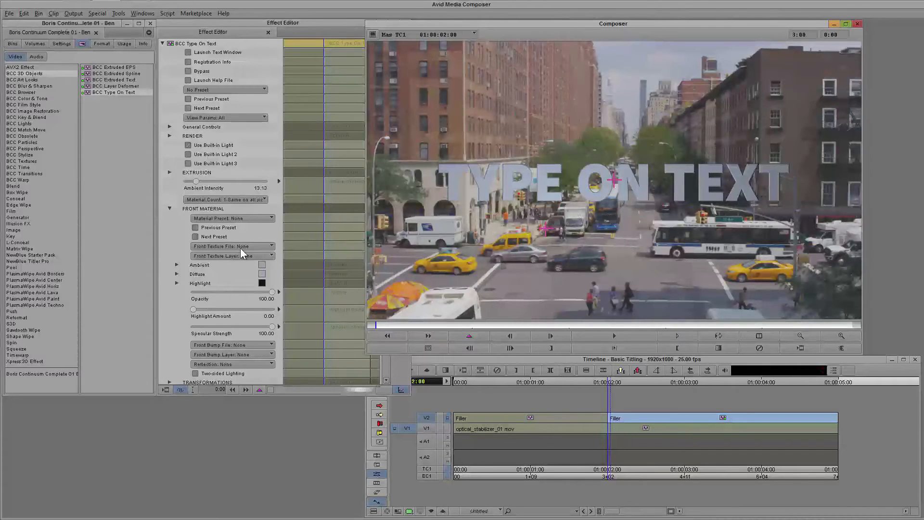
click(169, 208)
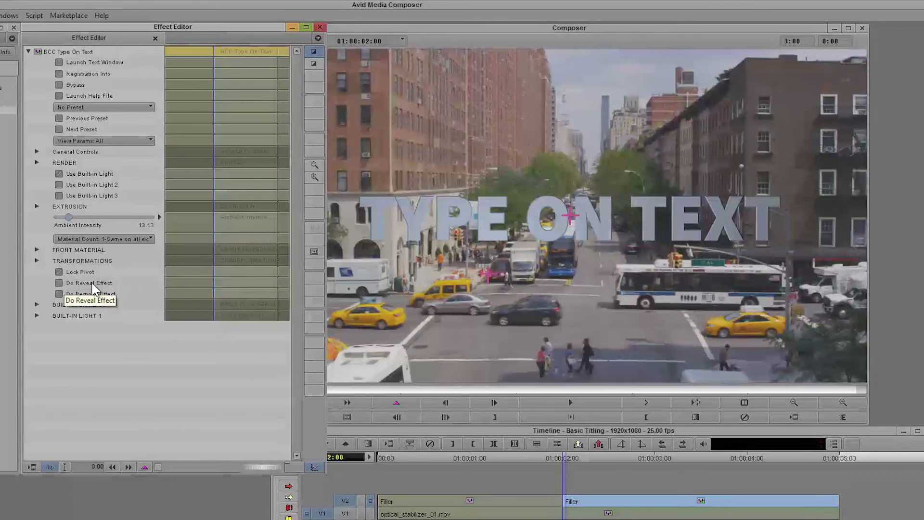
Step: Enable Do Reveal Effect and set the Type On Reveal's Fade to 0.00
click(59, 283)
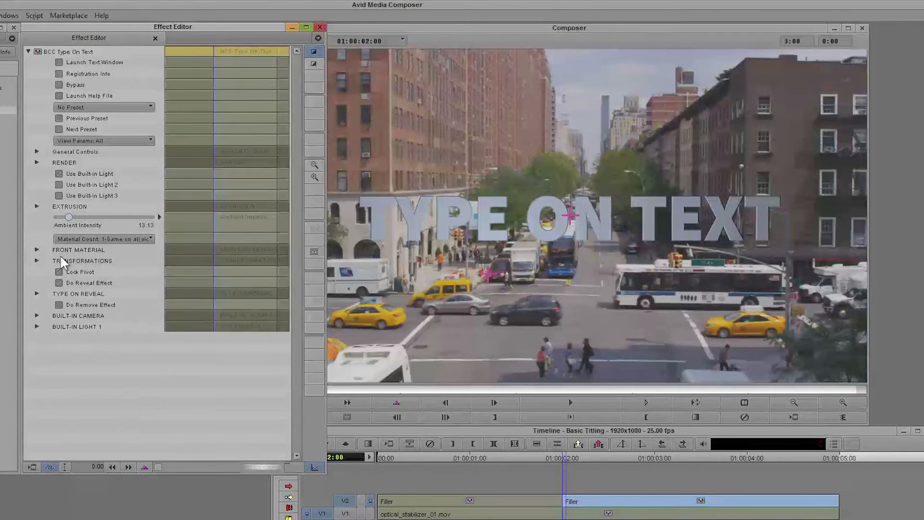
click(37, 293)
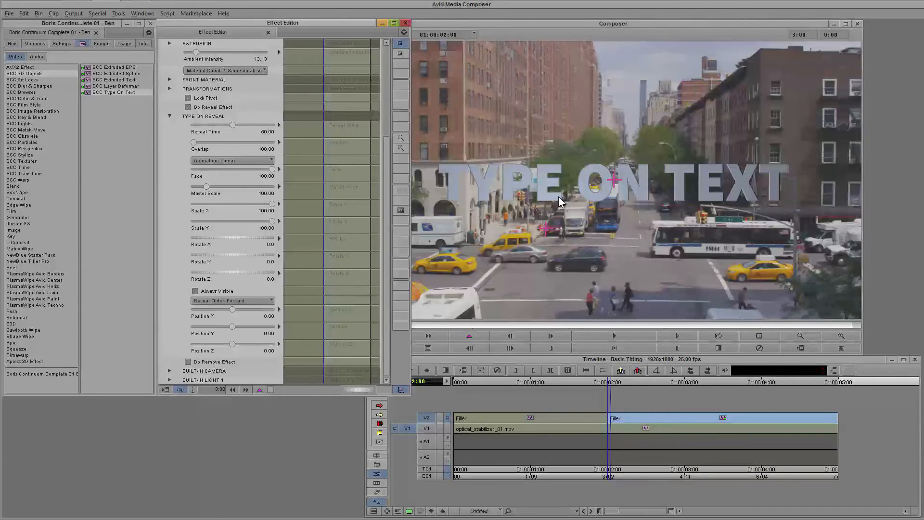
click(169, 89)
click(169, 90)
click(195, 169)
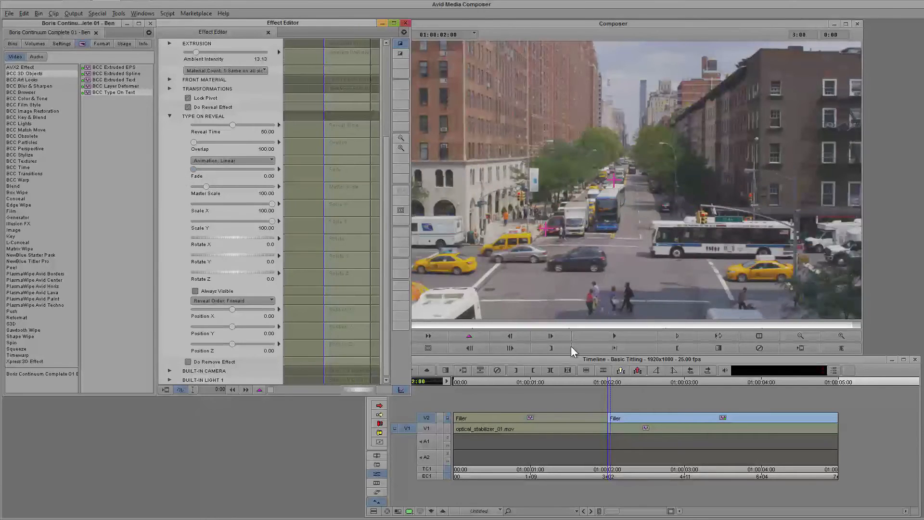
Step: Preview the type-on reveal across the segment and set its Reveal Time to 33.13
mouse_move(616, 382)
mouse_down()
mouse_move(785, 381)
mouse_move(611, 385)
mouse_up()
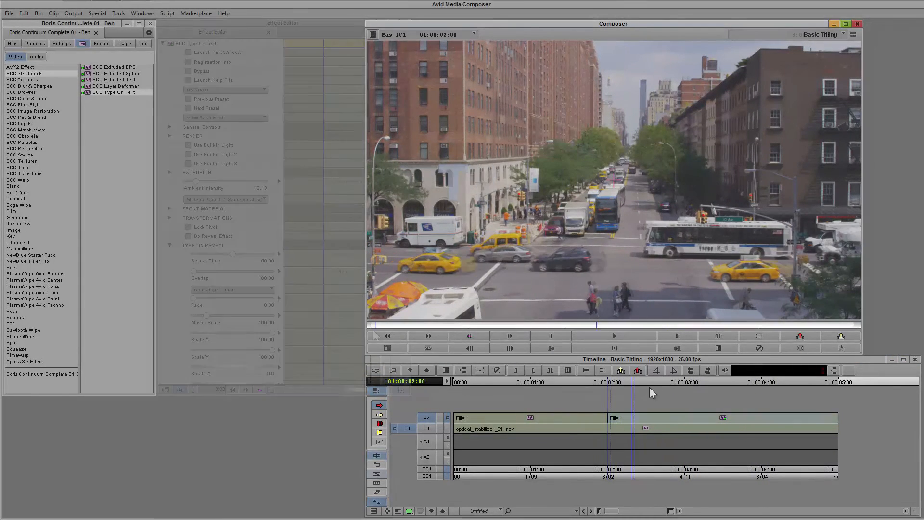
click(469, 333)
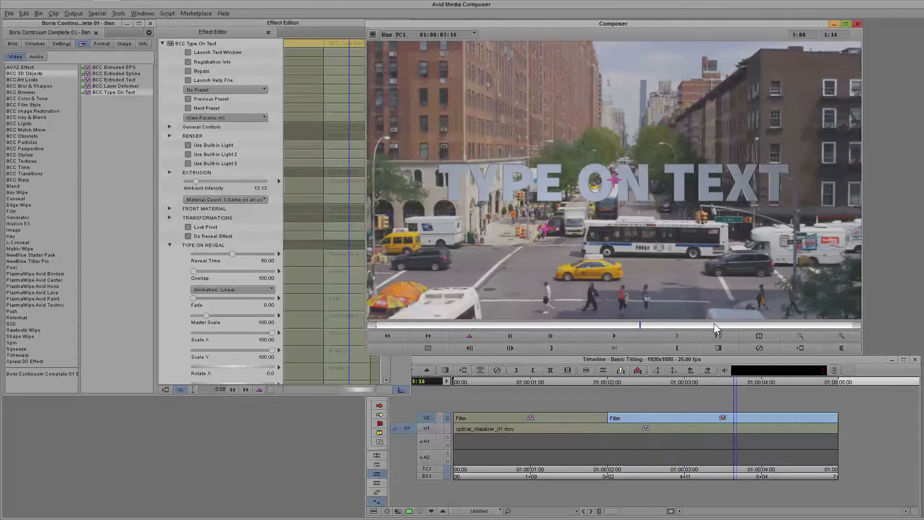
click(387, 336)
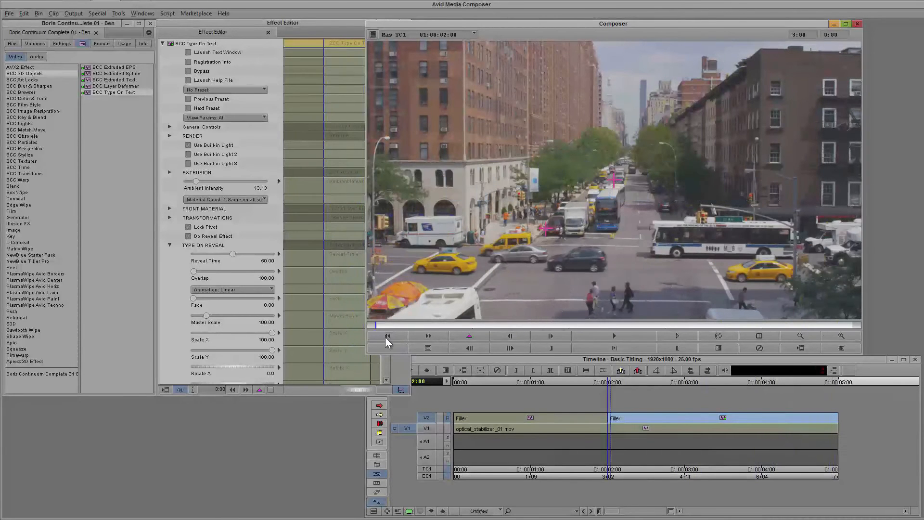
click(231, 253)
drag(214, 256, 219, 256)
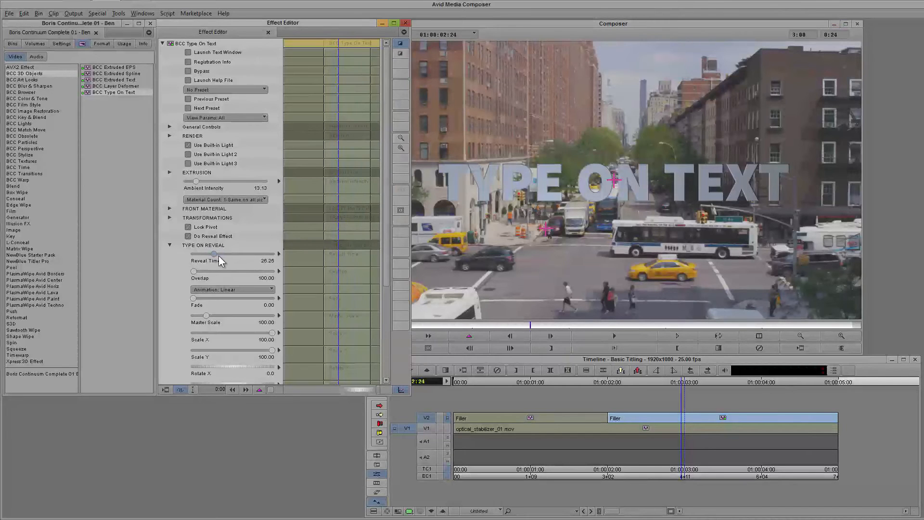
click(413, 330)
click(386, 336)
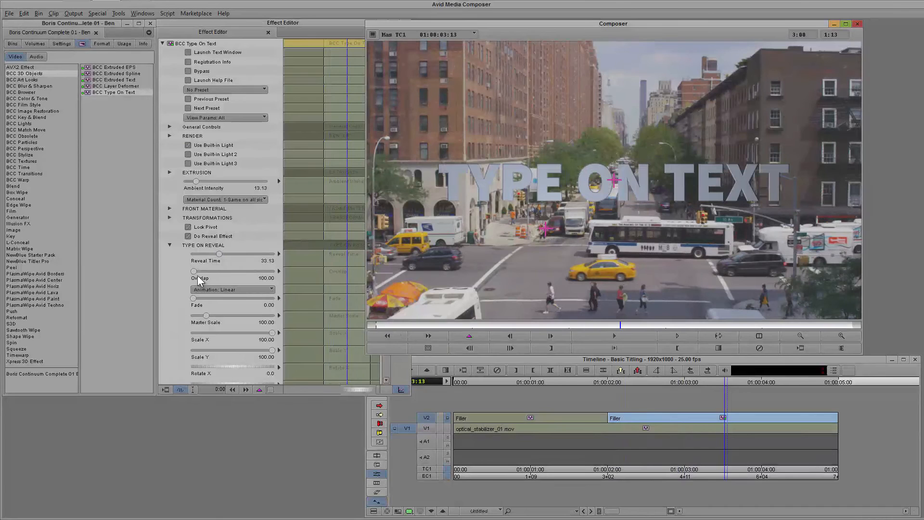
Step: Try a reveal Overlap of 560 and check how the letters appear frame by frame
mouse_move(195, 272)
mouse_down()
mouse_move(227, 270)
mouse_move(196, 271)
mouse_up()
drag(553, 328, 386, 321)
drag(440, 325, 511, 325)
click(555, 332)
click(556, 332)
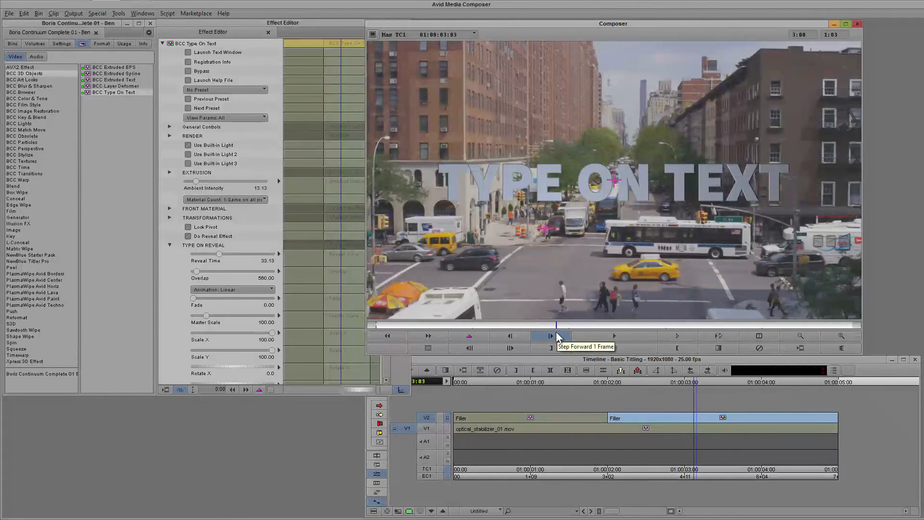
Step: Set the Type On Reveal's Overlap to 80 while checking a frame partway through the reveal
click(197, 272)
mouse_move(512, 326)
mouse_down()
mouse_move(391, 319)
mouse_move(525, 313)
mouse_move(512, 326)
mouse_up()
click(194, 270)
text(80)
key(Return)
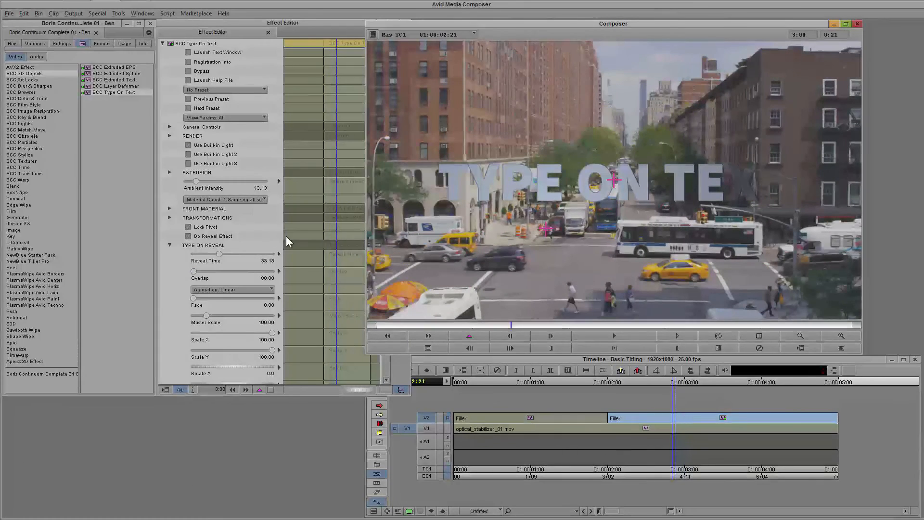
Step: Offset the reveal's Position X to about -0.46 and set its Reveal Time to 45.63, checking the letter motion
click(355, 122)
drag(385, 206, 376, 303)
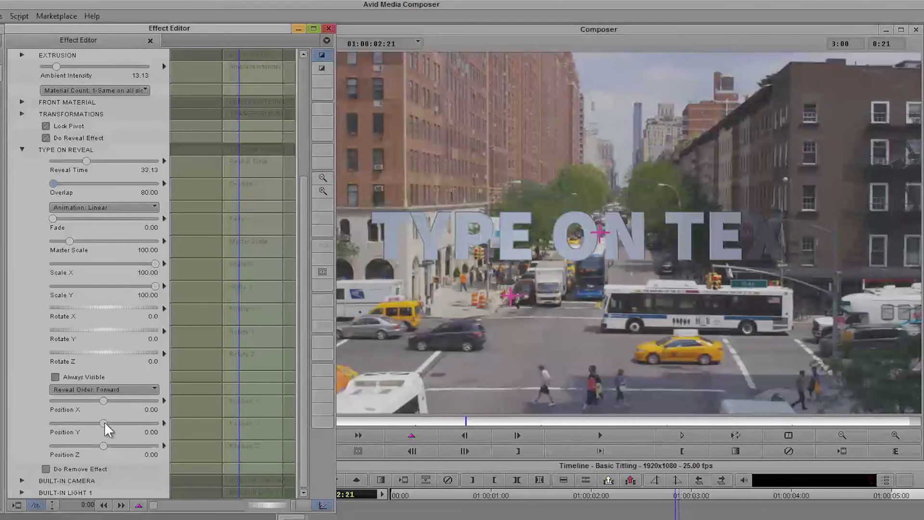
drag(102, 401, 88, 401)
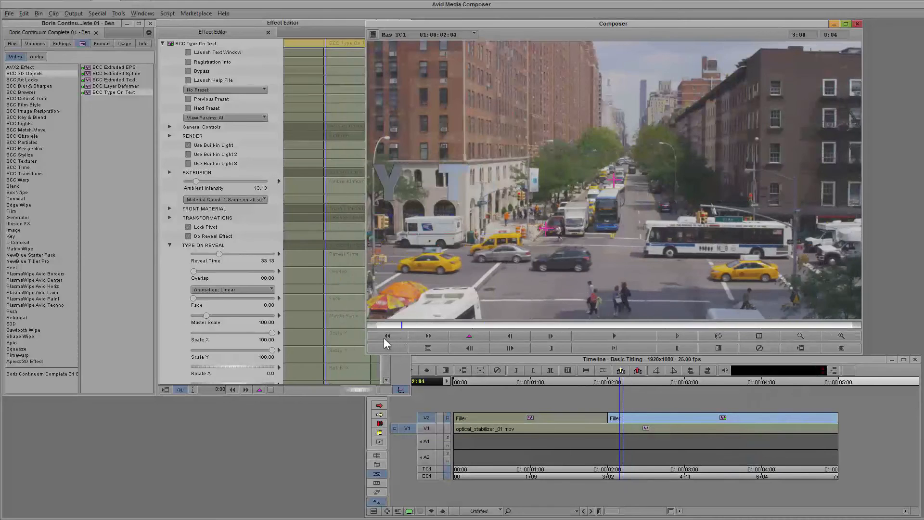
drag(383, 338, 573, 323)
drag(219, 254, 235, 254)
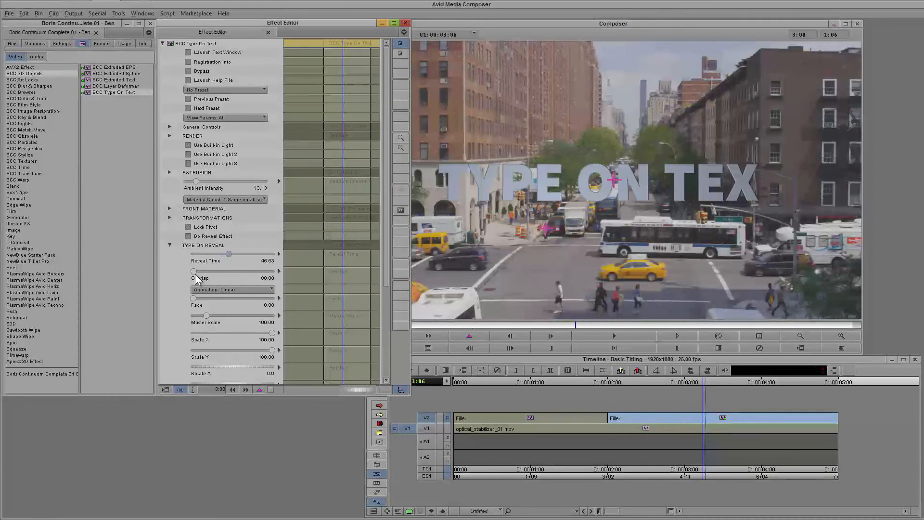
mouse_move(518, 327)
mouse_down()
mouse_move(414, 327)
mouse_move(517, 323)
mouse_up()
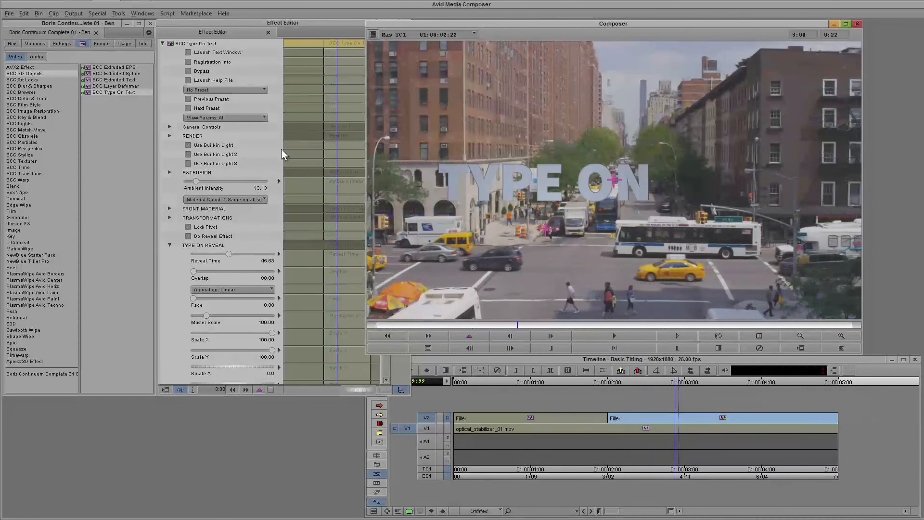
Step: Set the Type On Reveal's Reveal Order to Random and preview the order in which the letters appear
click(283, 154)
scroll(283, 154, down, 5)
click(217, 300)
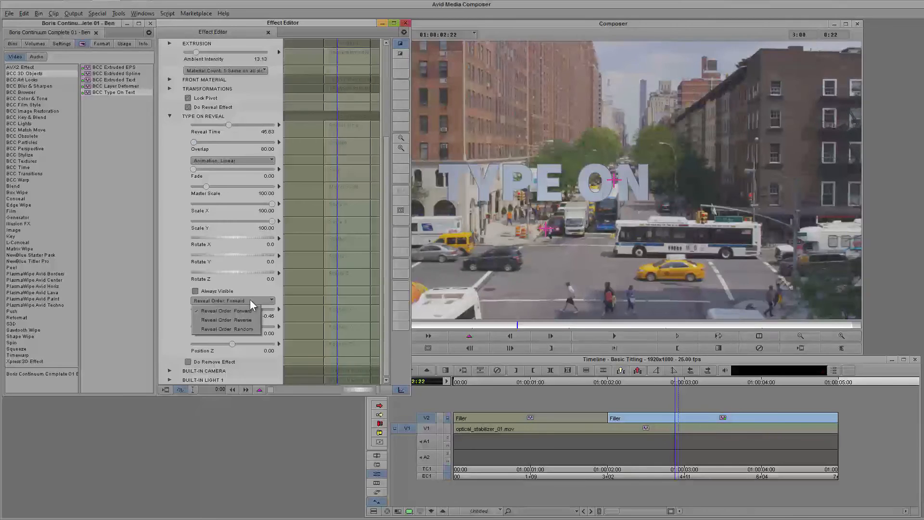
click(254, 329)
drag(461, 323, 712, 326)
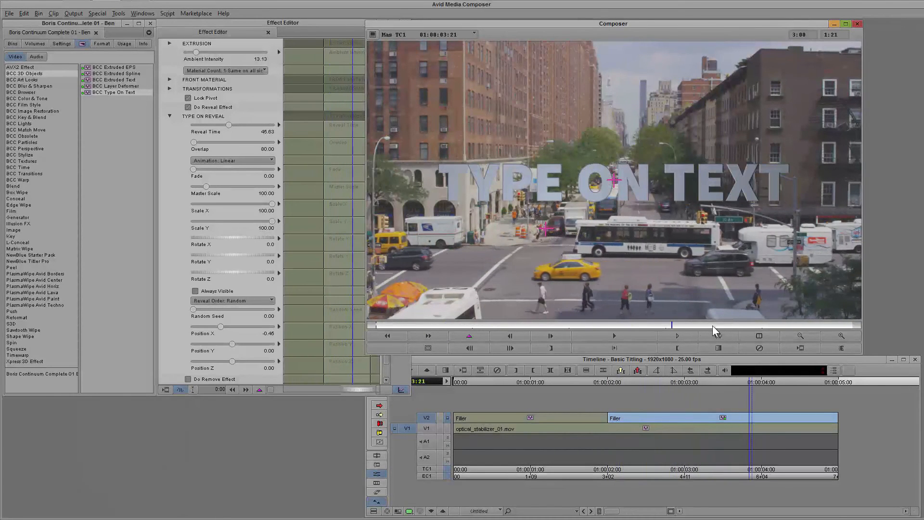
drag(458, 331, 539, 330)
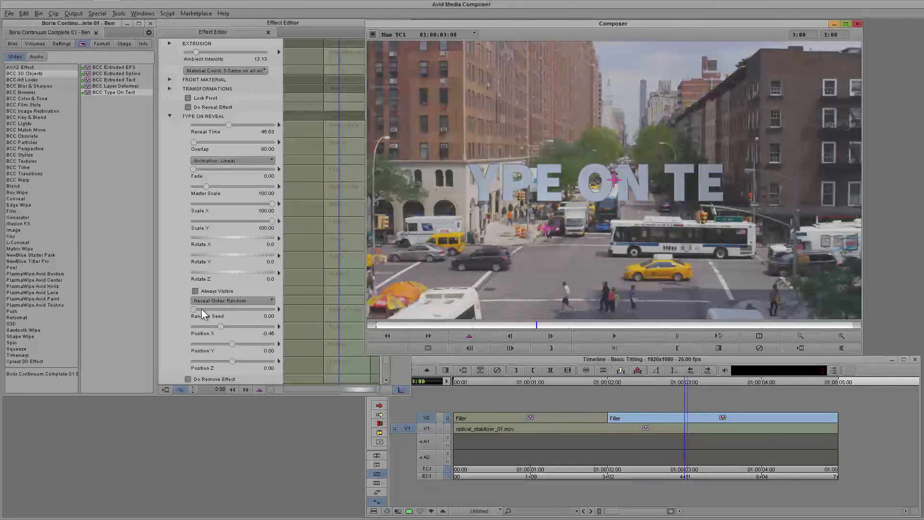
Step: Set the reveal's Random Seed to 300.00 and preview the new letter order
drag(539, 324, 556, 324)
drag(195, 310, 228, 310)
drag(469, 325, 639, 337)
click(169, 326)
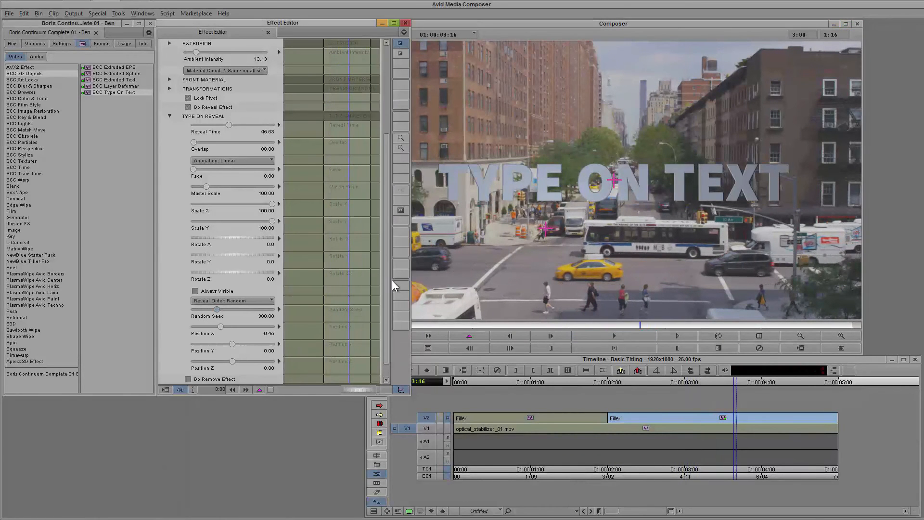
Step: Review the effect's list of presets and enable motion blur in the Render settings
scroll(351, 347, down, 1)
scroll(351, 318, up, 8)
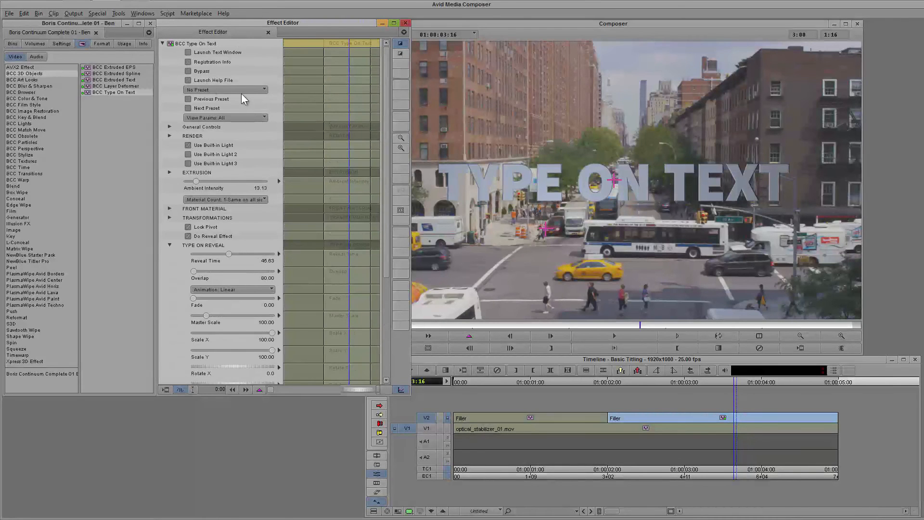
click(258, 90)
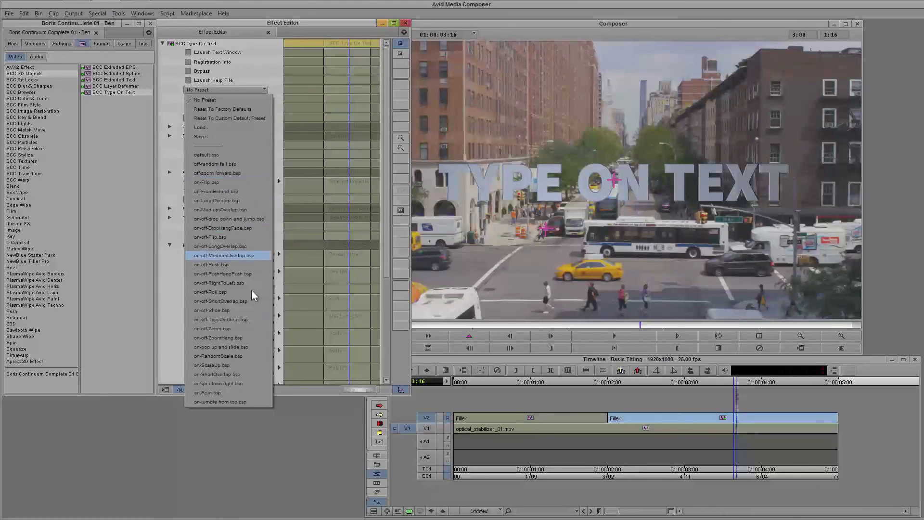
click(257, 320)
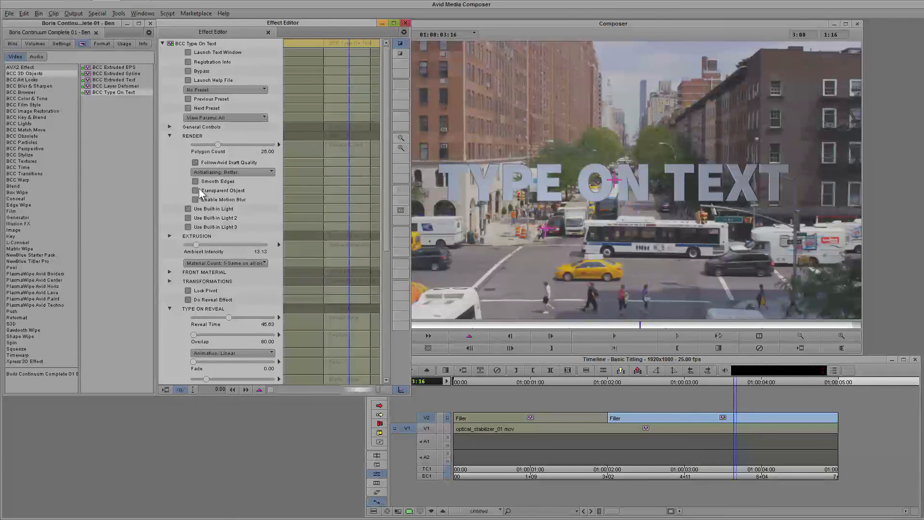
click(195, 199)
Step: Play and scrub through the title segment on V2 to examine the random reveal with motion blur
drag(651, 382, 652, 386)
click(687, 416)
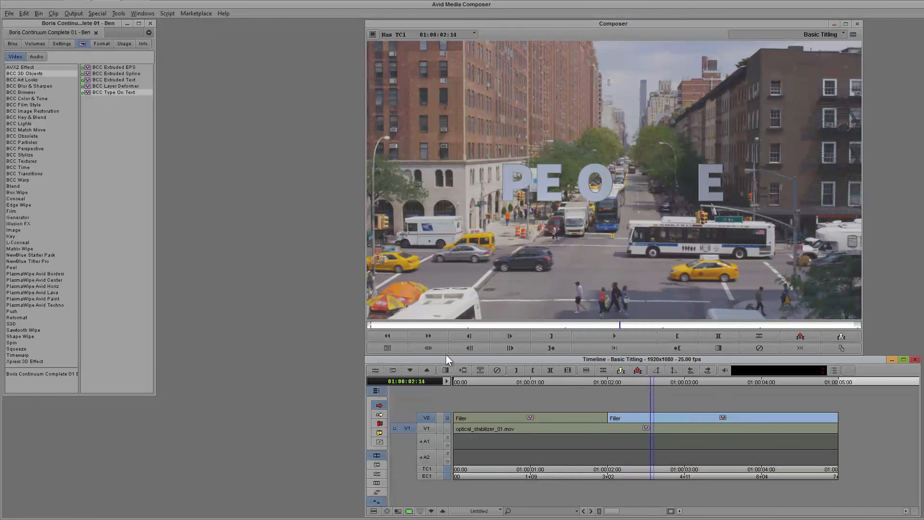
click(466, 371)
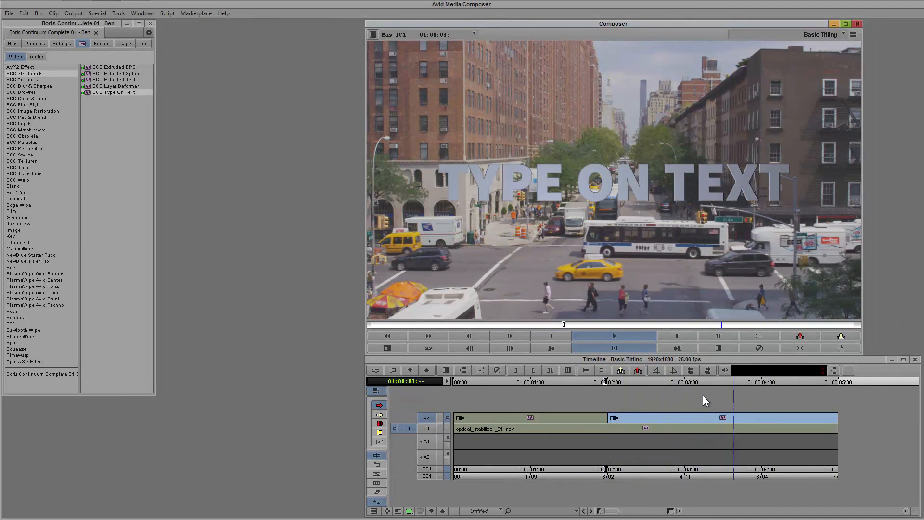
key(space)
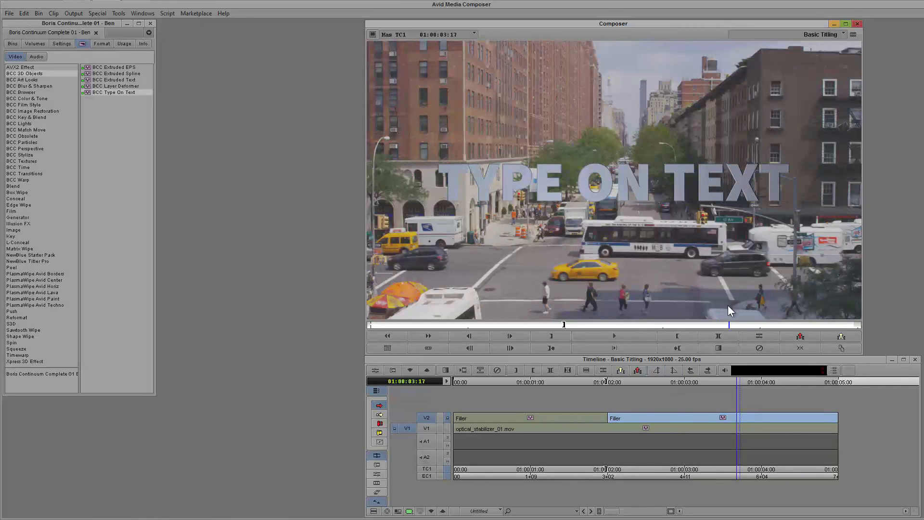
click(649, 382)
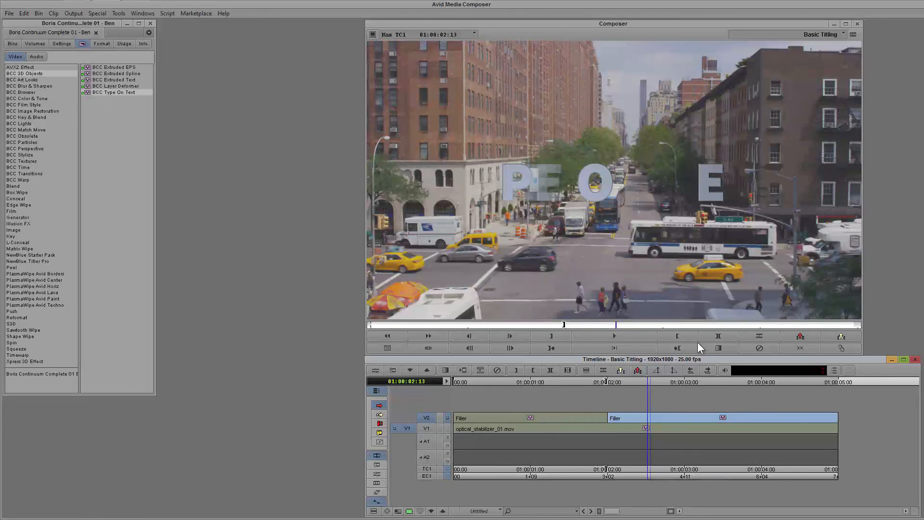
drag(613, 381, 773, 380)
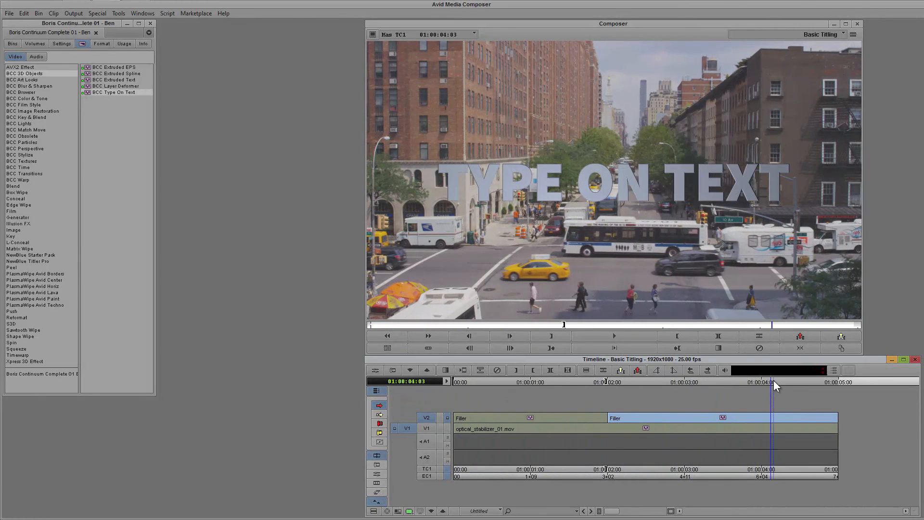